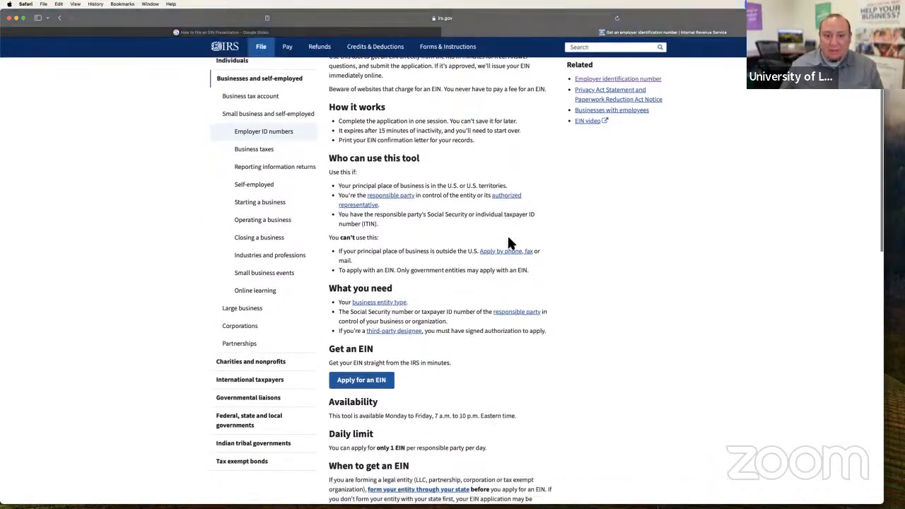
scroll(545, 260, down, 5)
- Open the online EIN application from the employer identification number page, dismiss the authorized-use notice and begin the application
scroll(545, 263, up, 6)
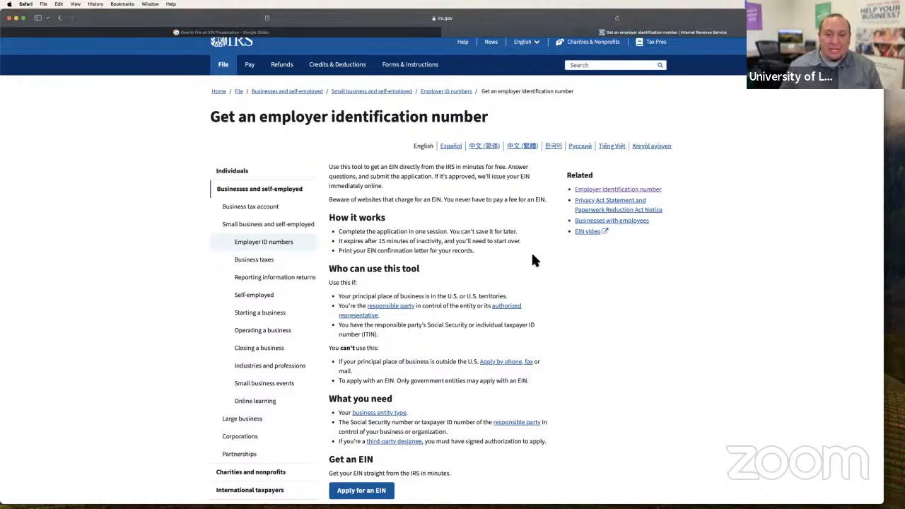
scroll(534, 260, down, 3)
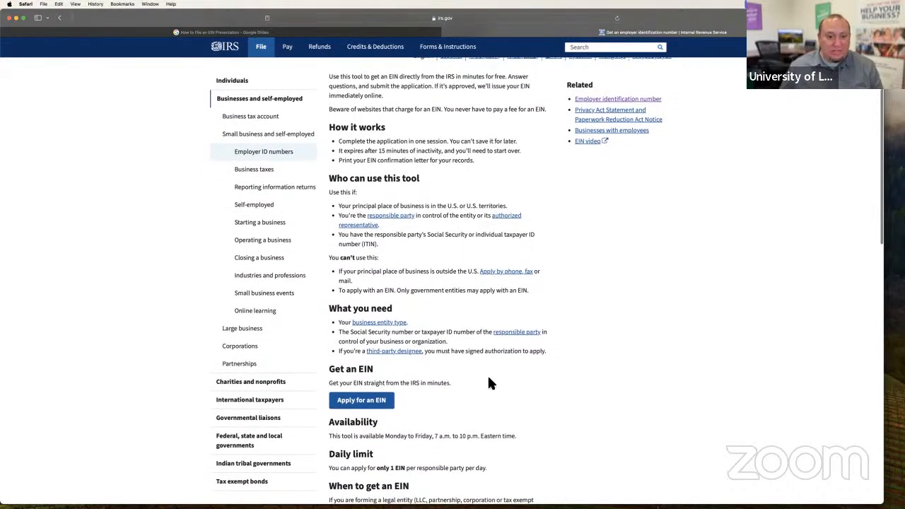
scroll(488, 377, down, 1)
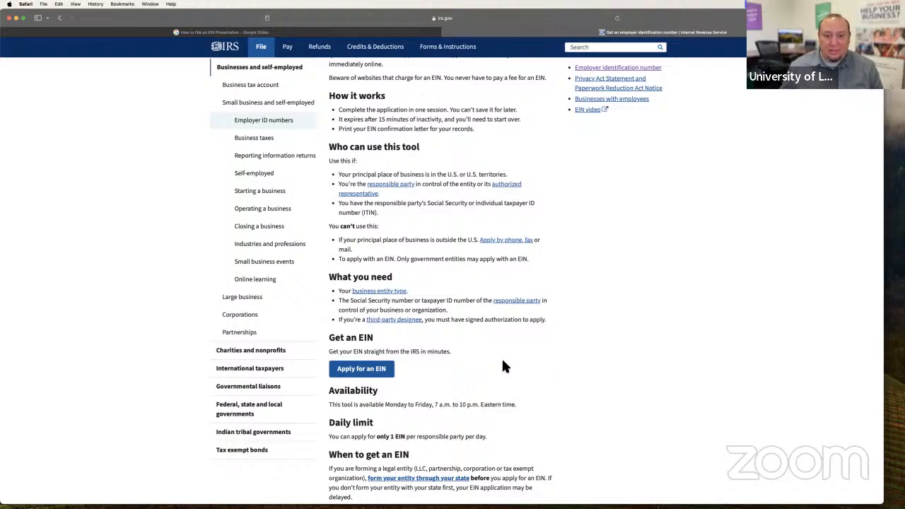
scroll(503, 362, up, 1)
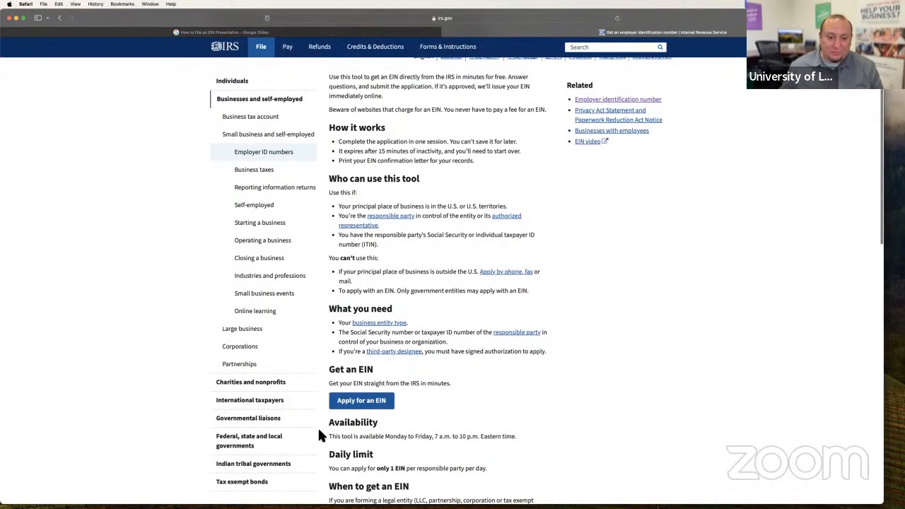
click(381, 406)
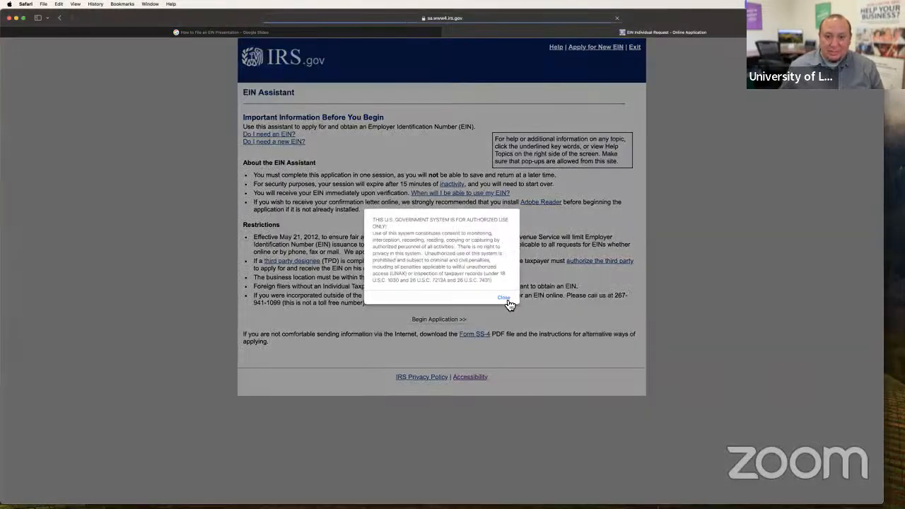
click(503, 298)
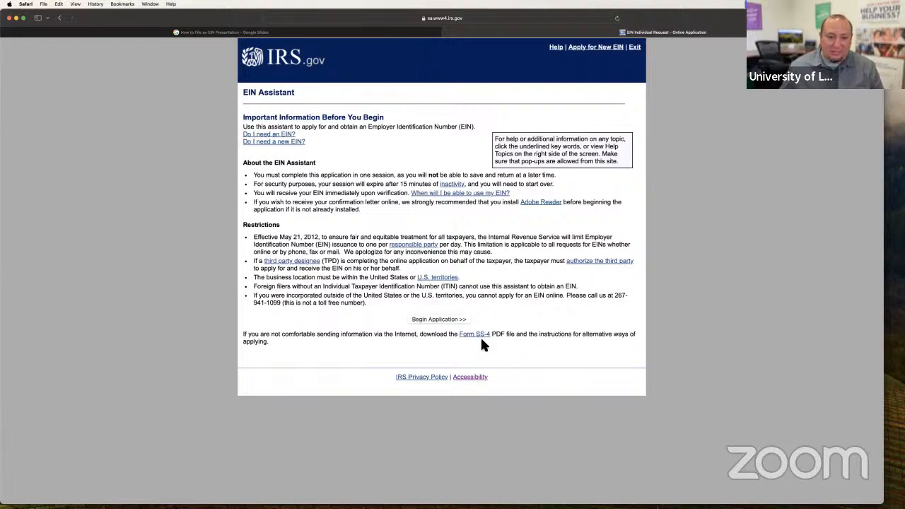
click(438, 322)
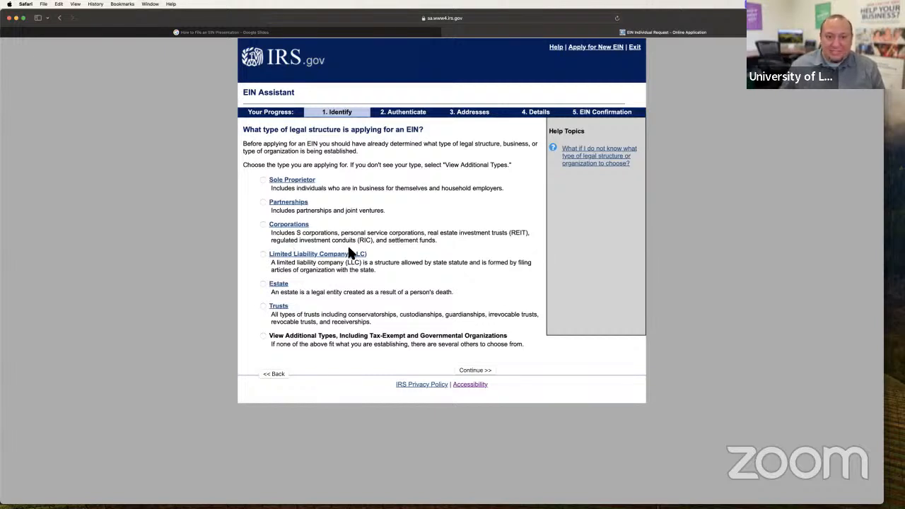
- Choose Sole Proprietor as the type of legal structure applying for the EIN and continue
scroll(471, 238, down, 1)
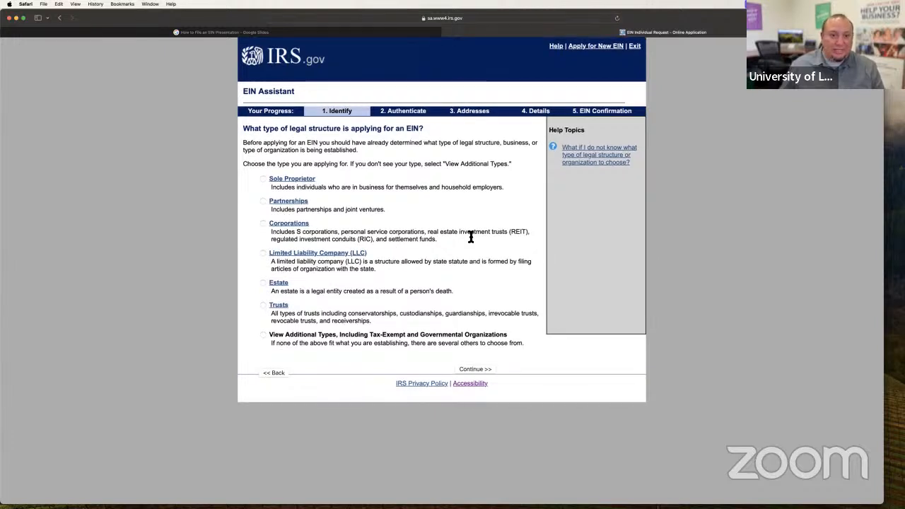
scroll(470, 234, up, 1)
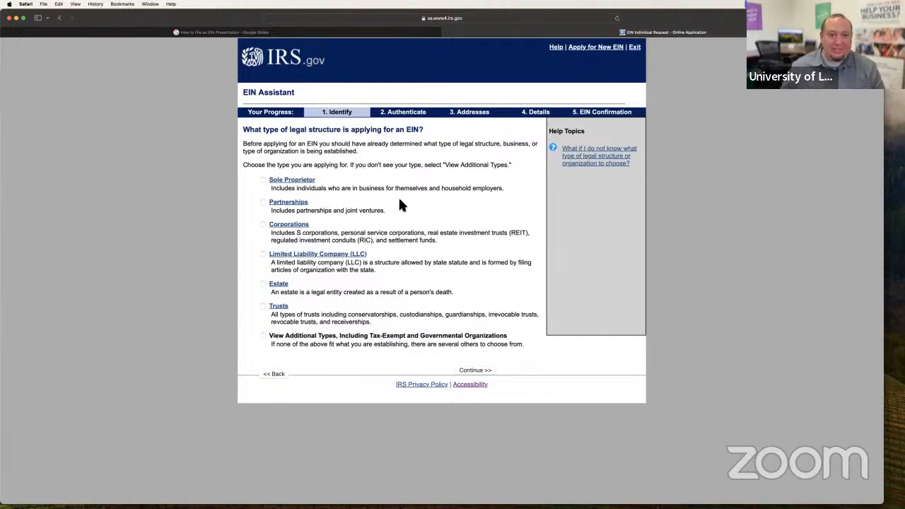
click(263, 180)
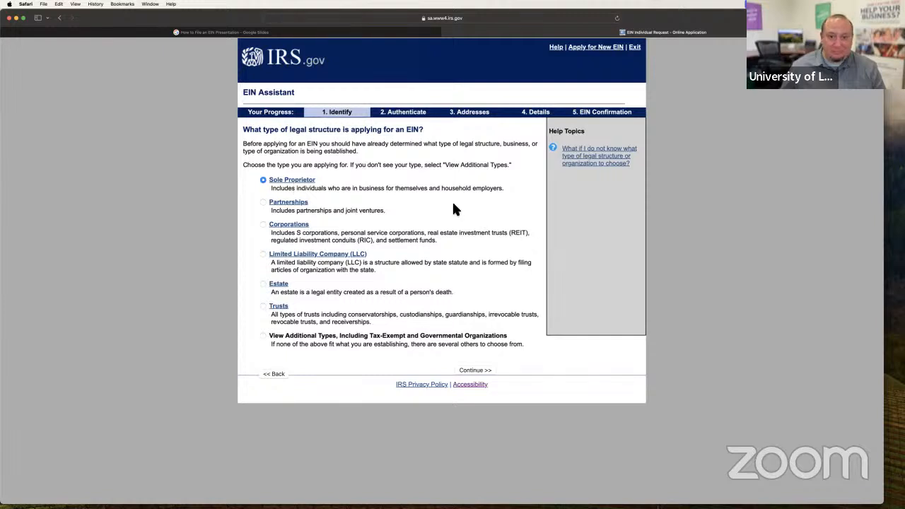
click(484, 373)
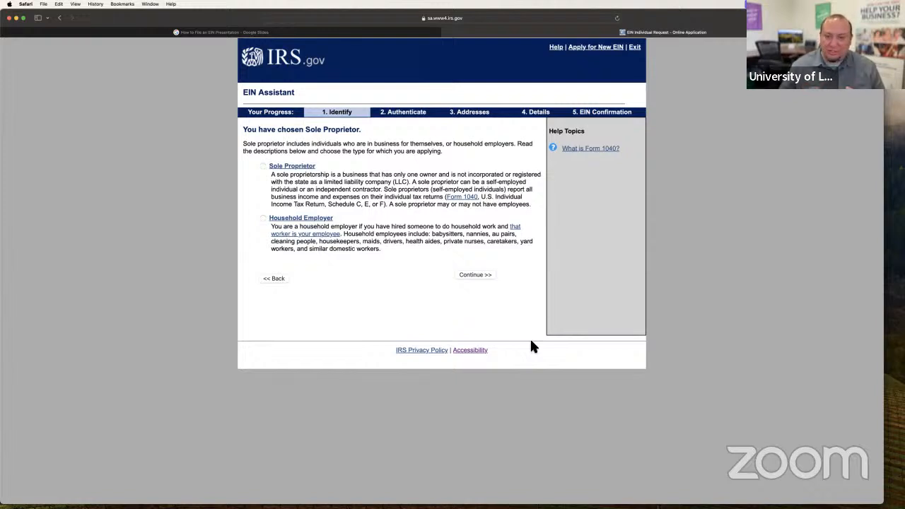
- Select and confirm Sole Proprietor as the specific type, and give Started a new business as the reason for requesting the EIN
click(272, 168)
click(480, 275)
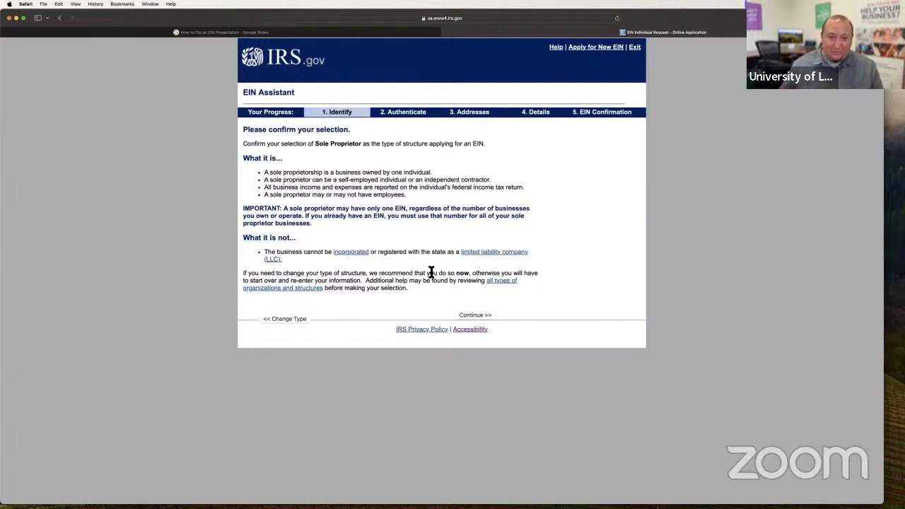
click(483, 316)
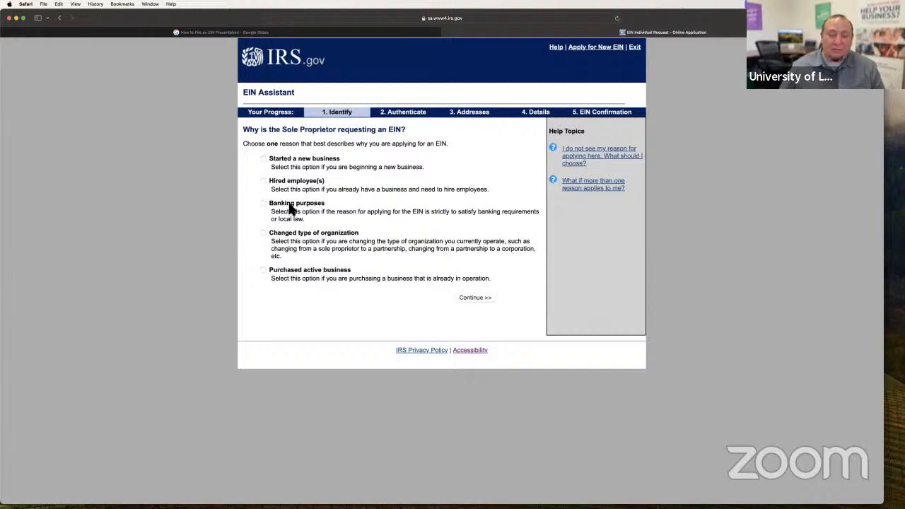
click(265, 161)
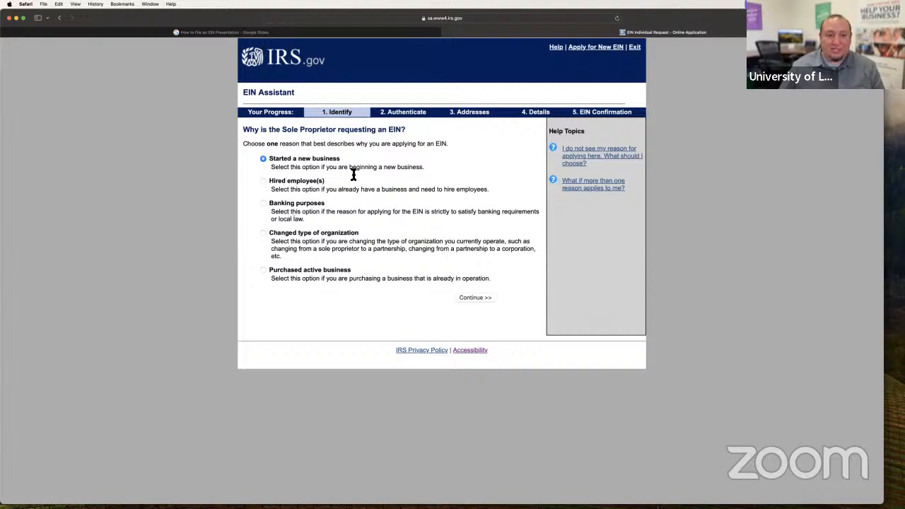
click(475, 298)
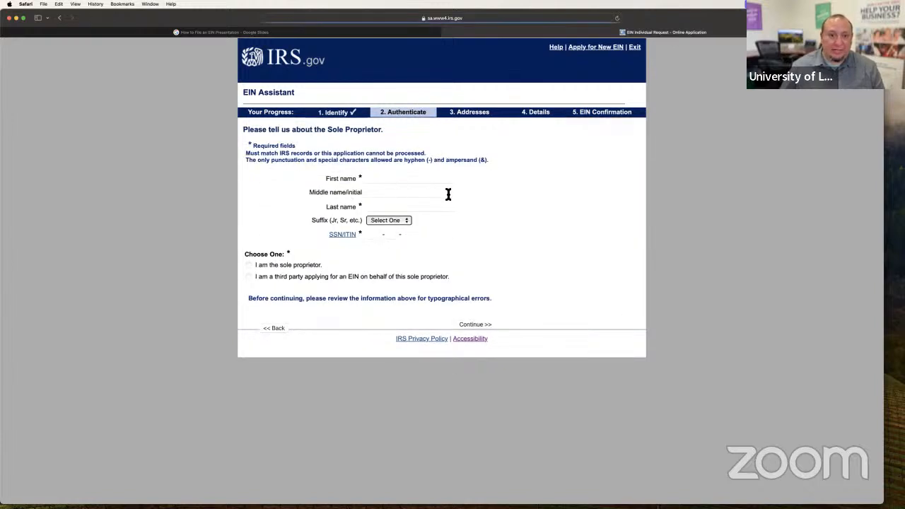
- Enter the sole proprietor's first and last name and declare the applicant to be the sole proprietor
click(419, 180)
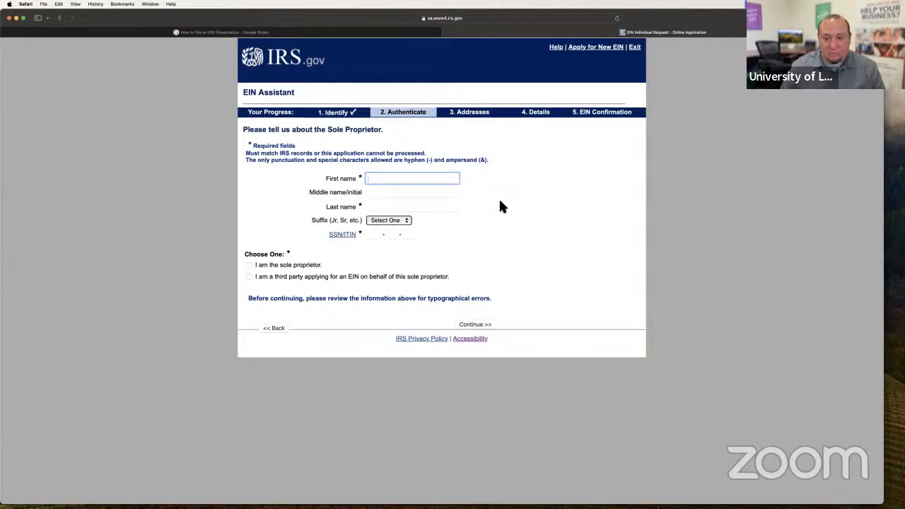
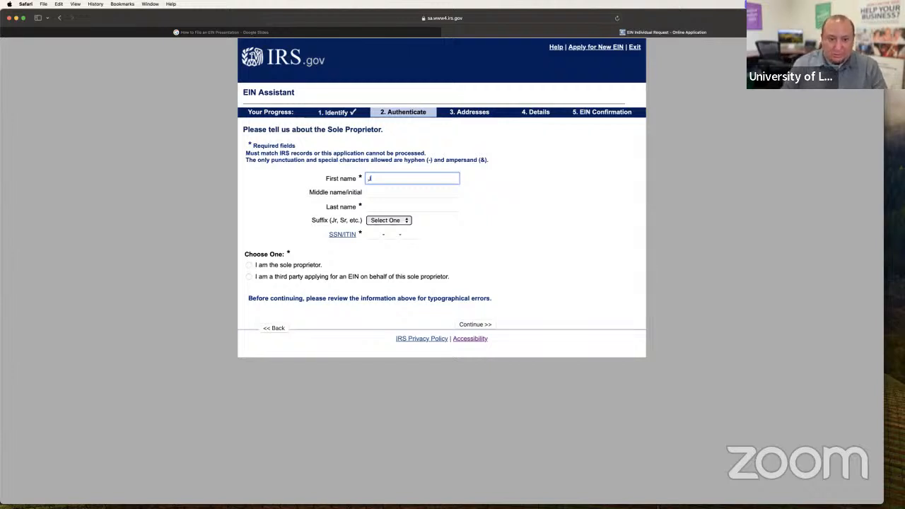
key(Tab)
key(Tab)
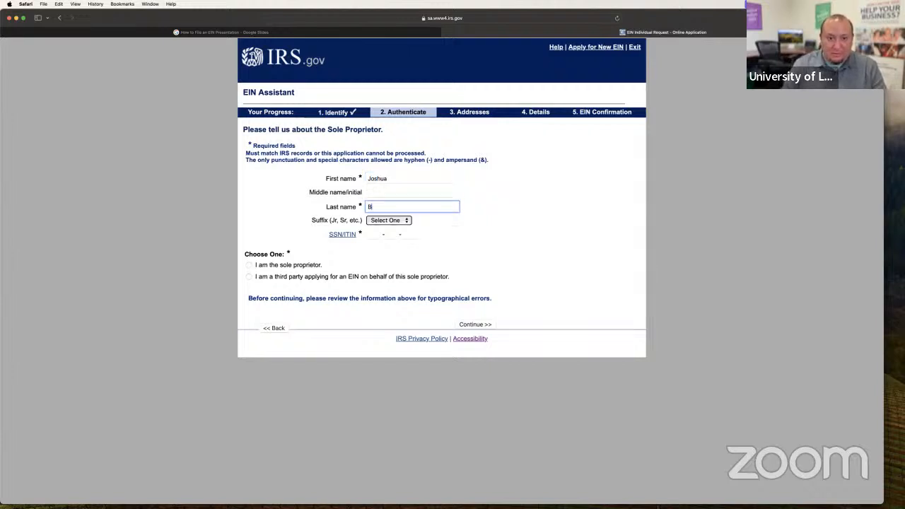
key(Tab)
key(Tab)
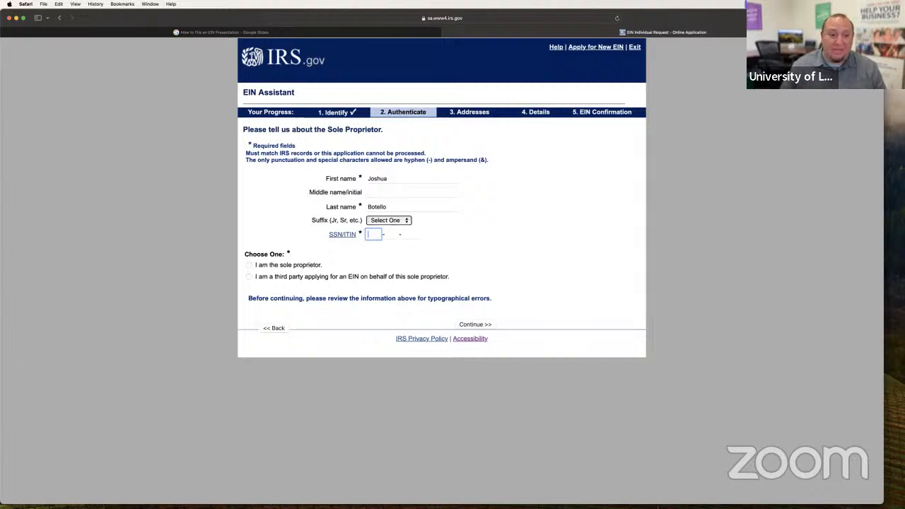
click(248, 265)
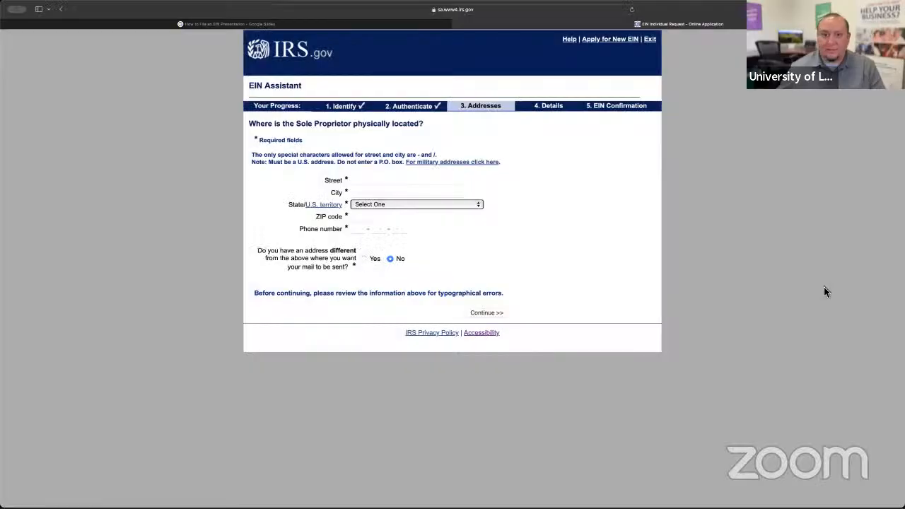
- Fill in the sole proprietor's physical address with the street, city, state and ZIP code
click(375, 181)
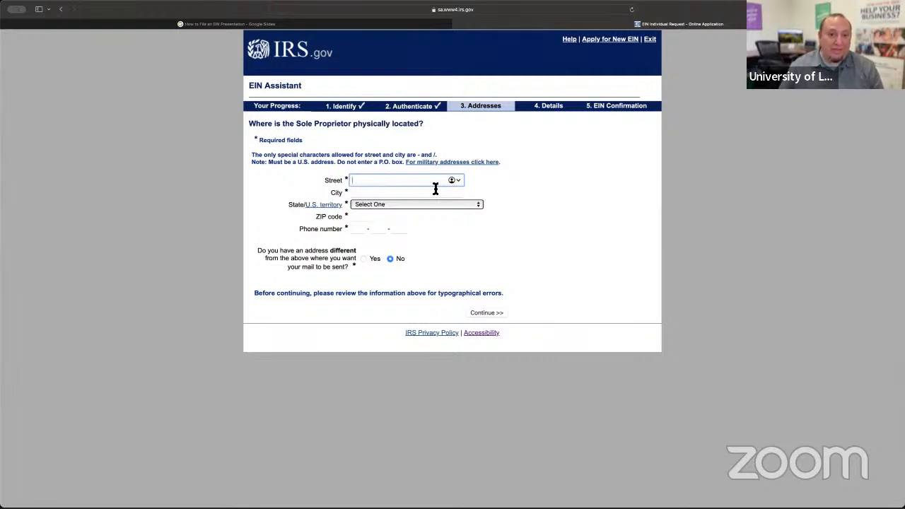
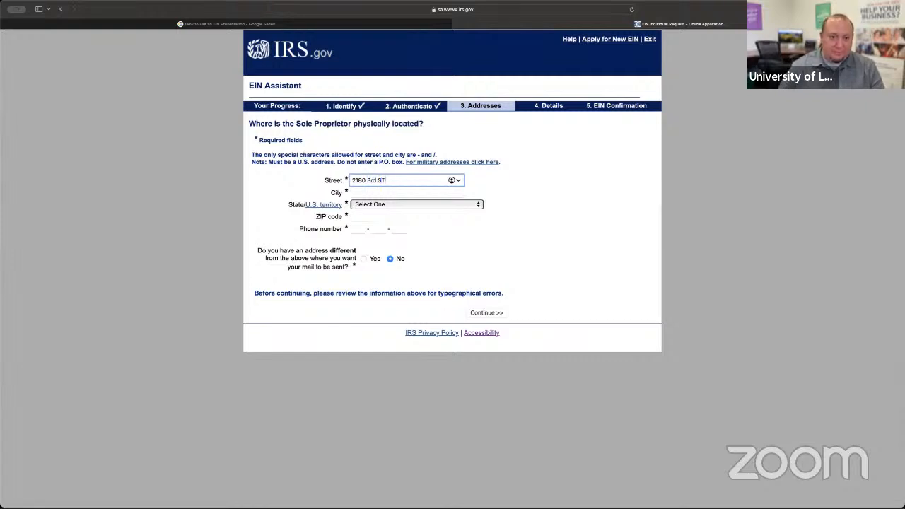
click(417, 193)
text(La)
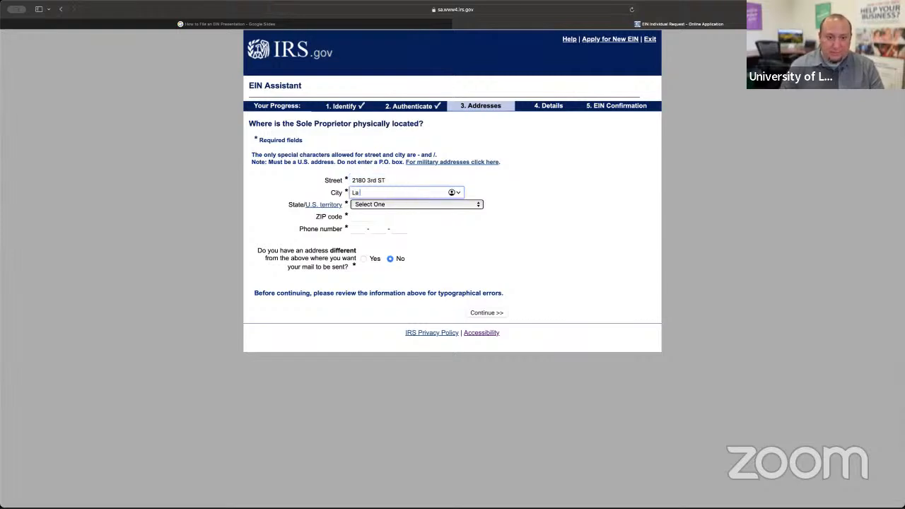
text( Verne)
key(Tab)
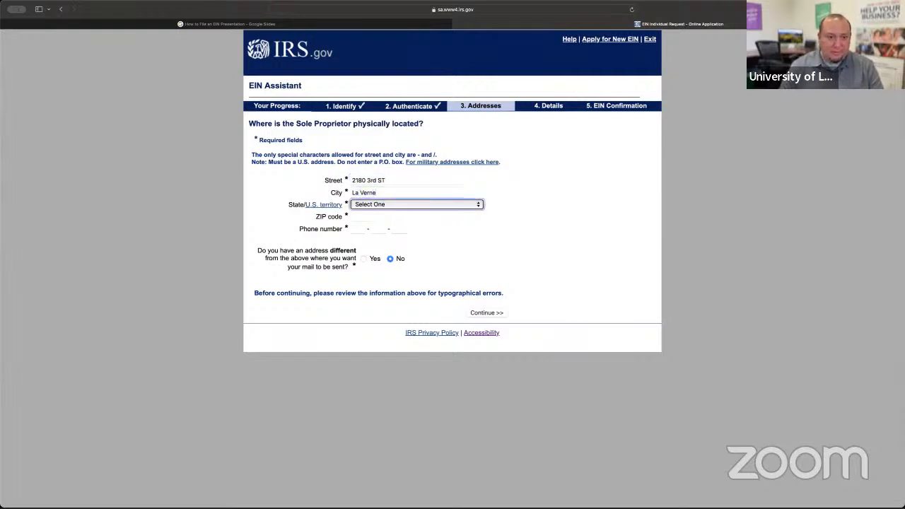
key(c)
key(Tab)
text(91)
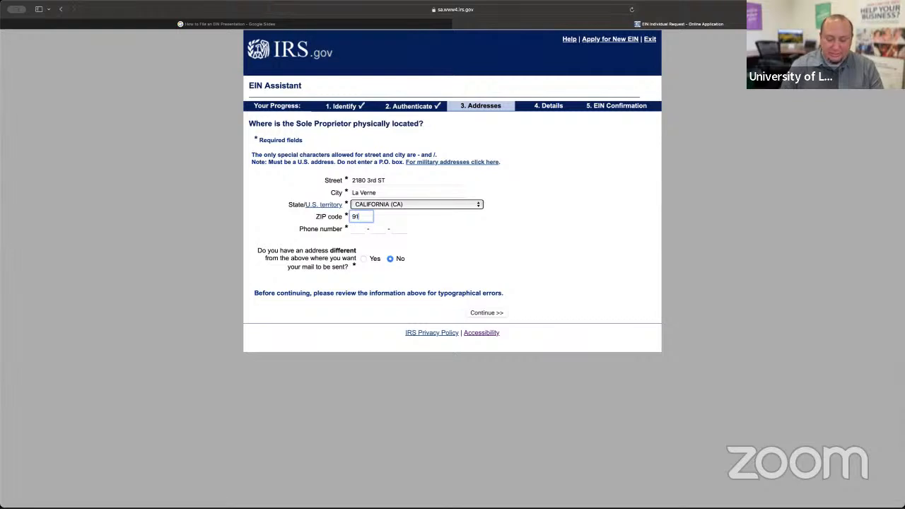
text(750)
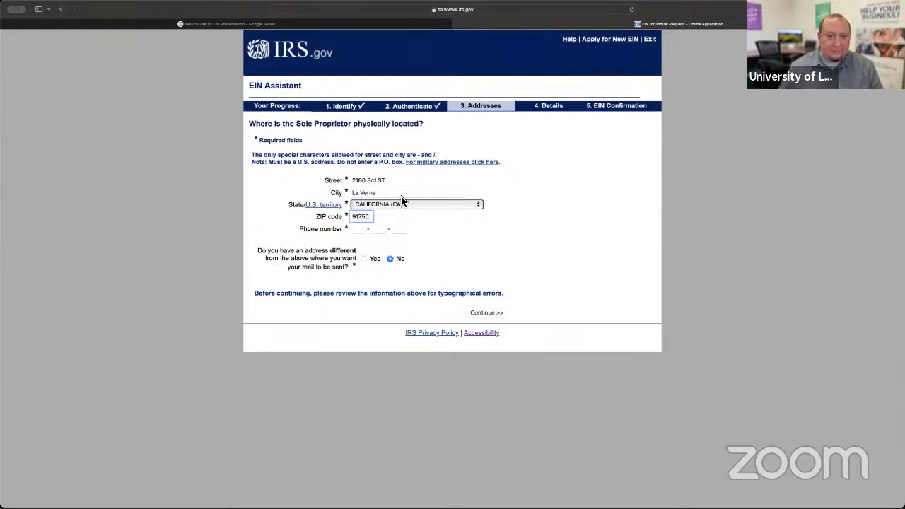
- Enter the sole proprietor's phone number and continue to the business details with no separate mailing address
click(356, 229)
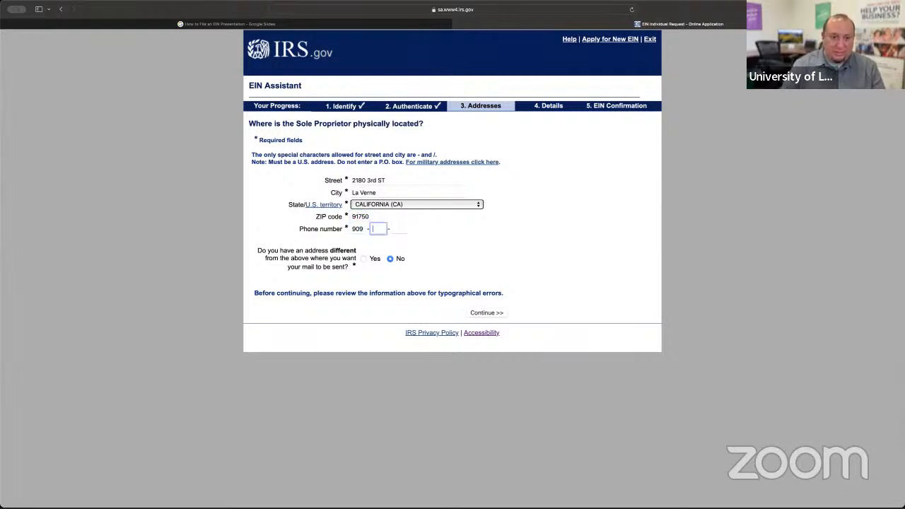
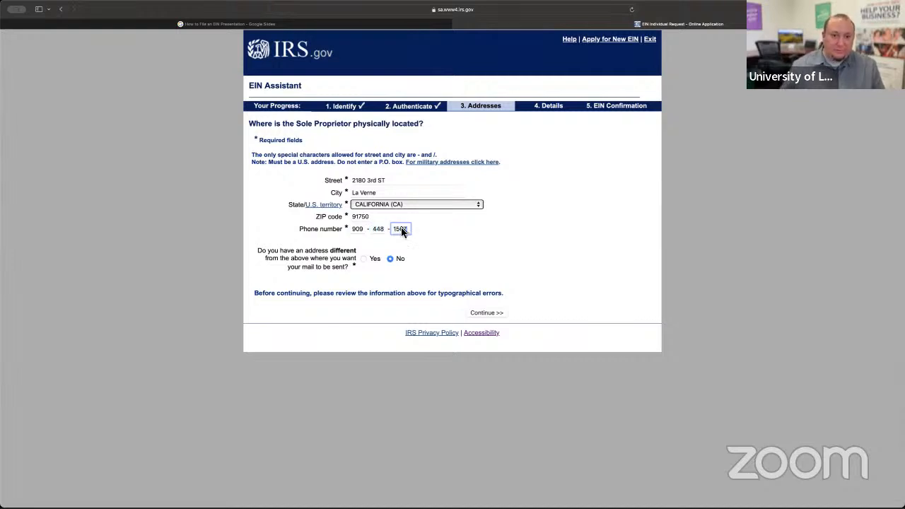
click(460, 227)
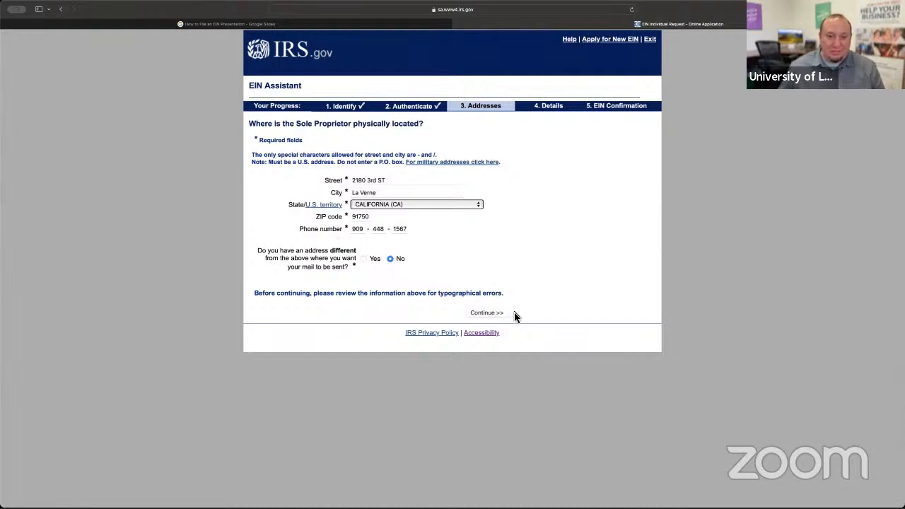
click(487, 313)
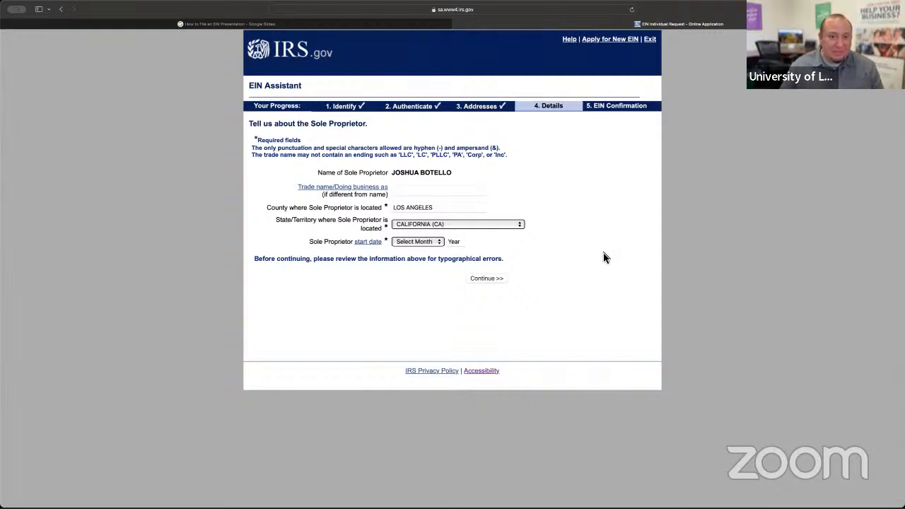
- Enter the business's trade name and check the county where the sole proprietor is located
click(439, 197)
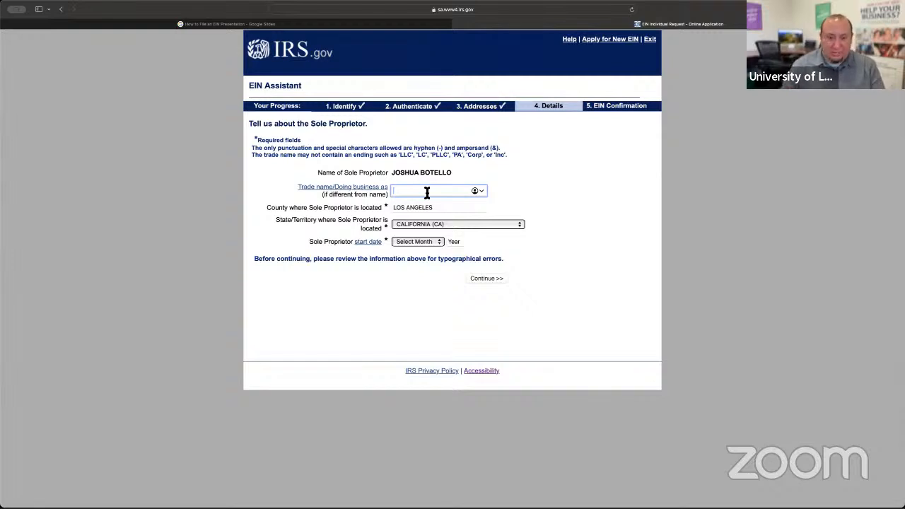
text(Botello)
key(Tab)
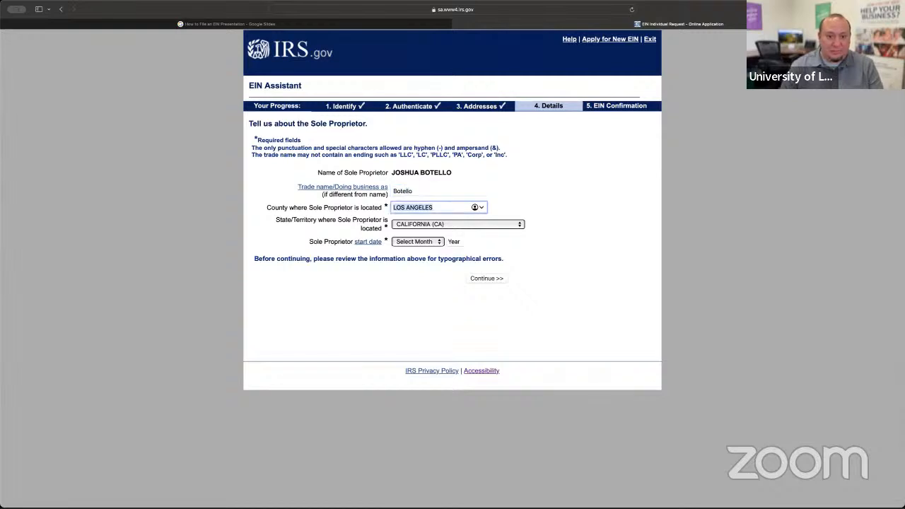
click(422, 191)
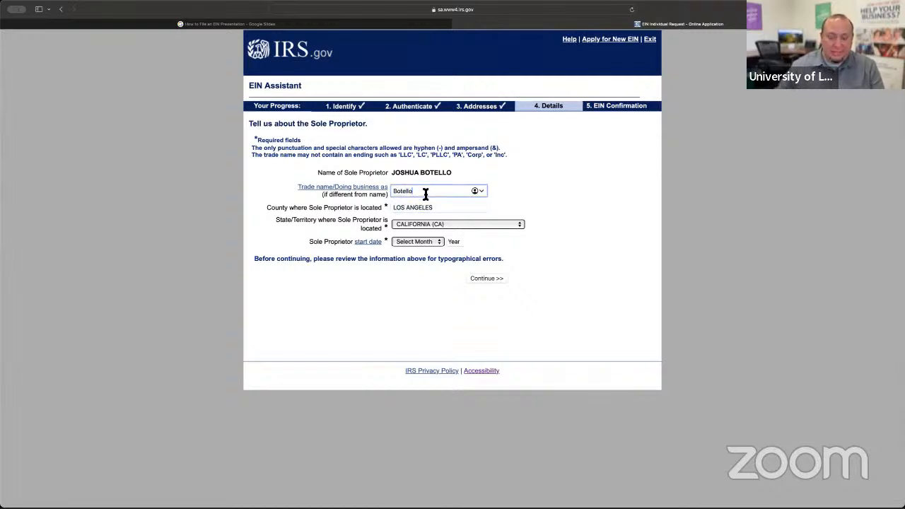
text(Media)
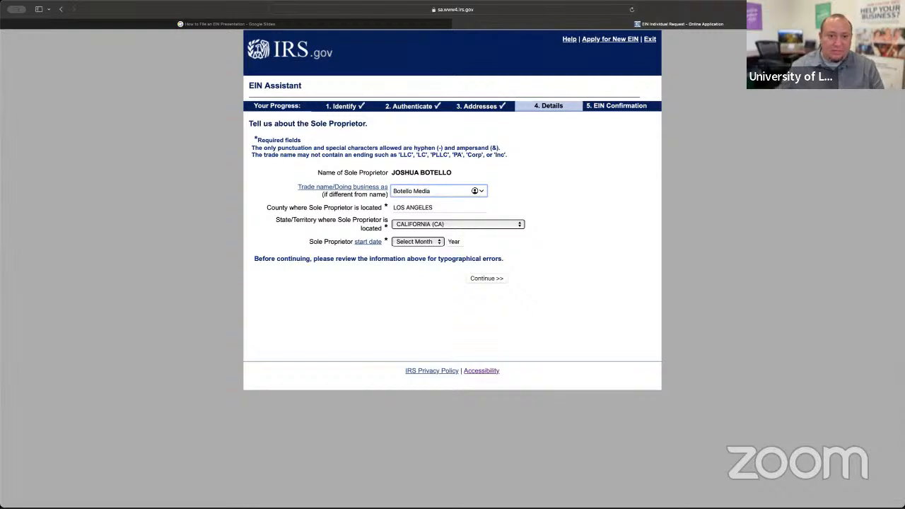
click(523, 203)
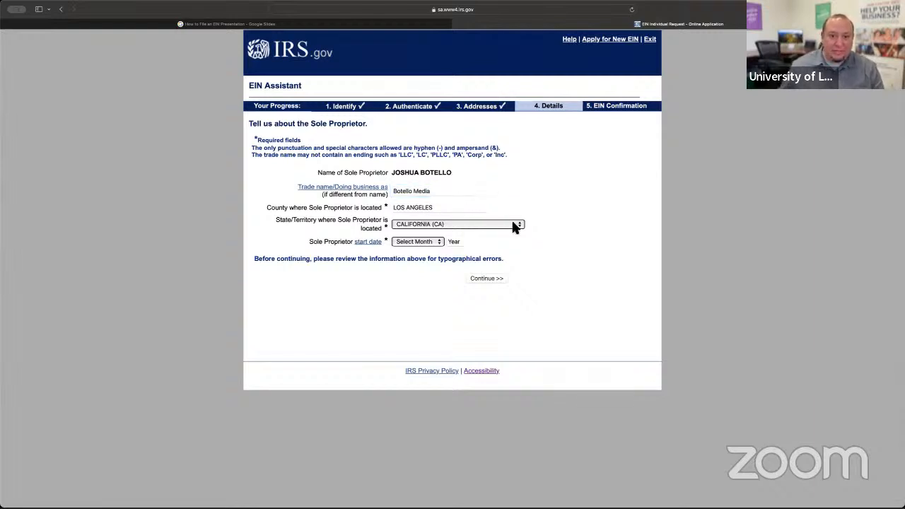
click(460, 212)
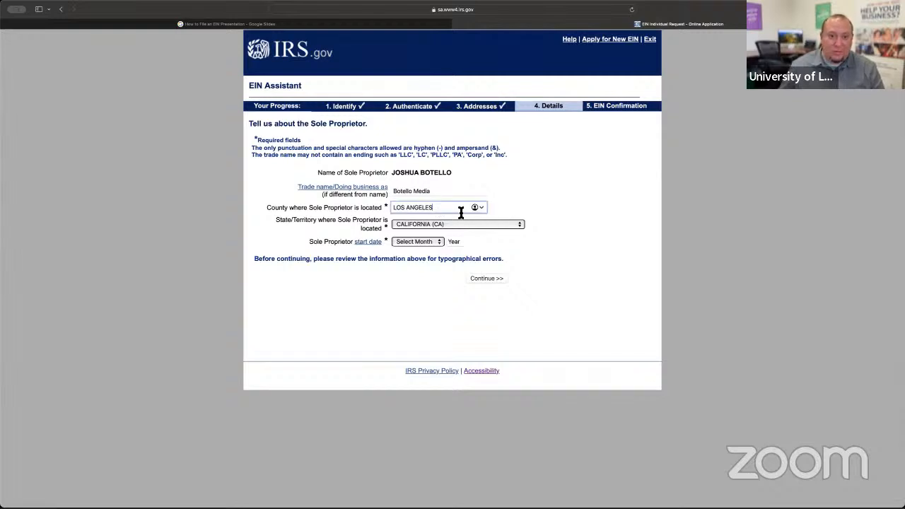
click(555, 217)
- Set the sole proprietor start date to January 2025 and continue to the additional business questions
click(418, 243)
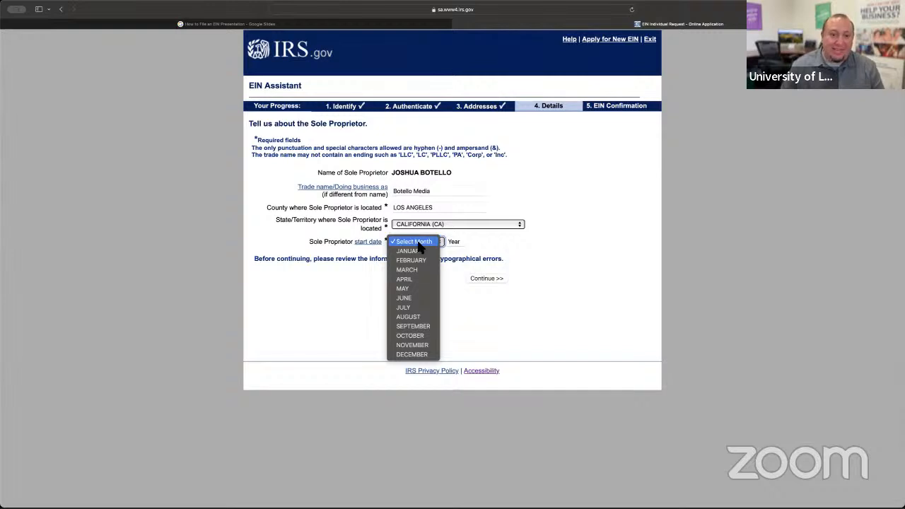
click(412, 251)
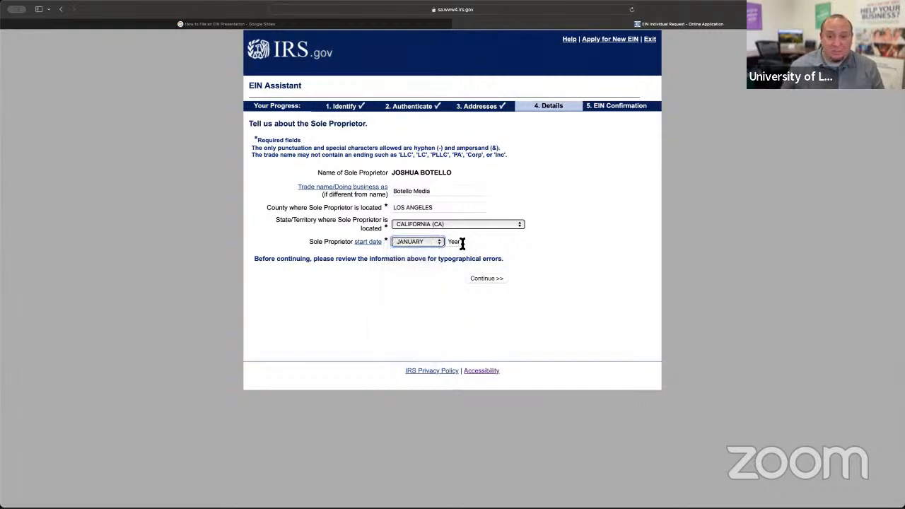
click(461, 242)
text(2024)
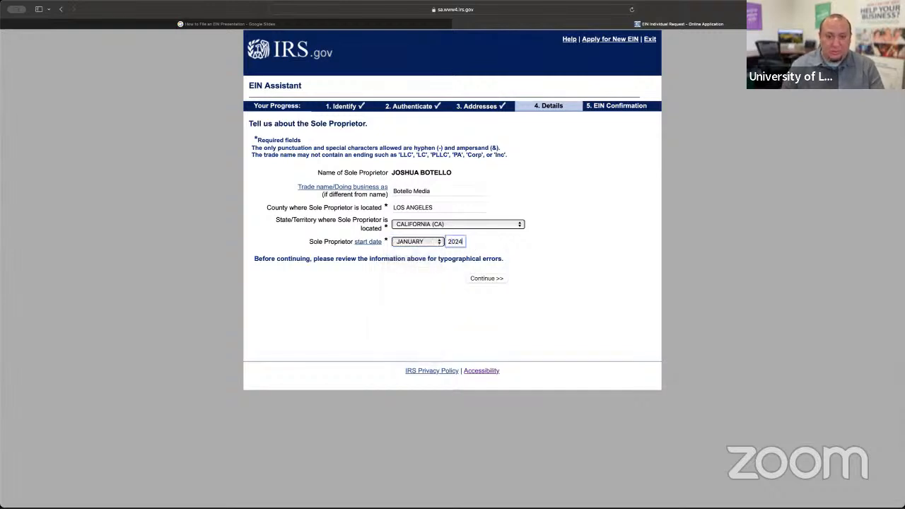
key(BackSpace)
text(5)
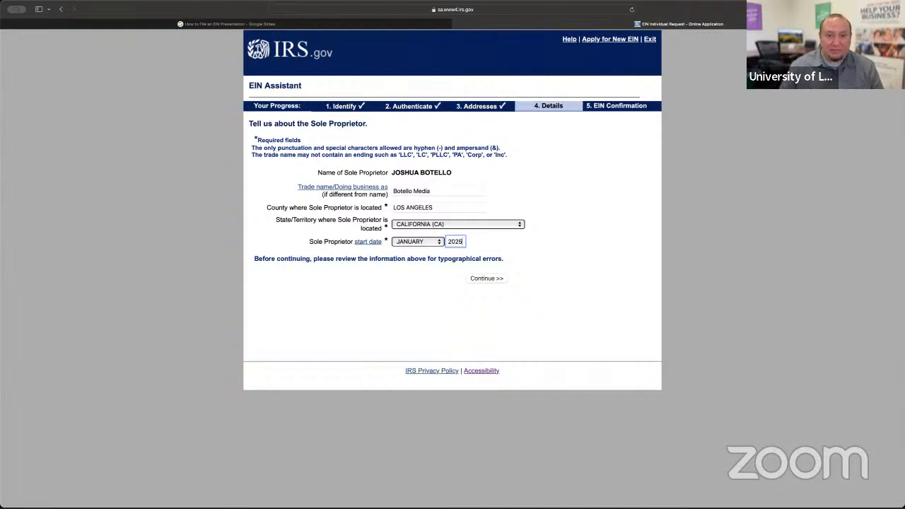
click(484, 281)
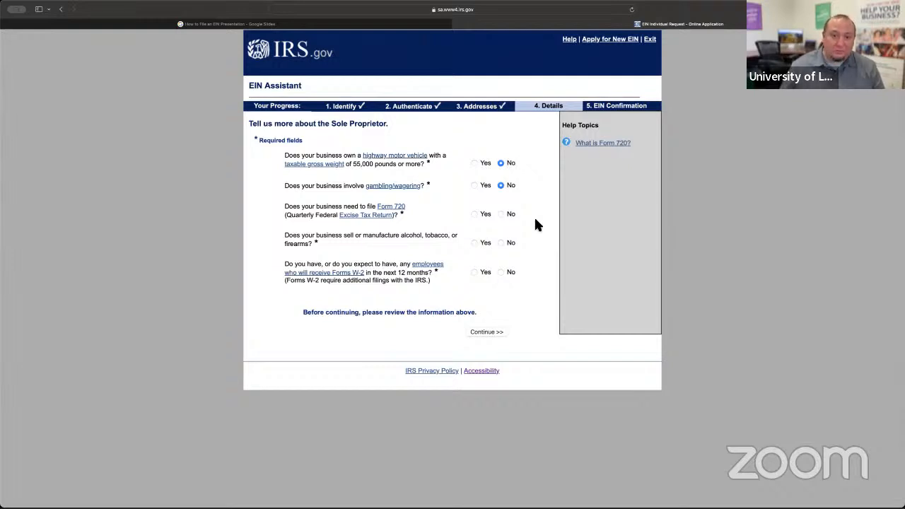
- Answer No to the highway vehicle, gambling, Form 720, alcohol/tobacco/firearms and W-2 employee questions, and continue to the business categories
click(501, 213)
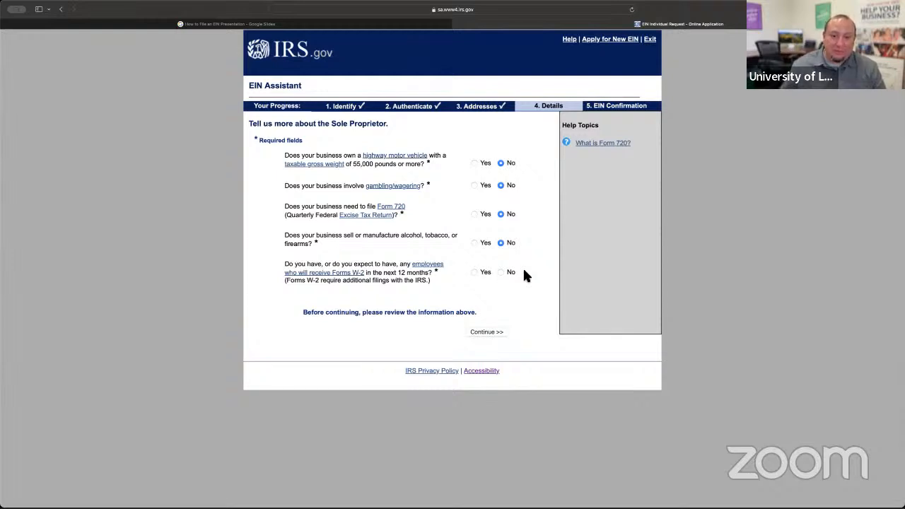
click(500, 272)
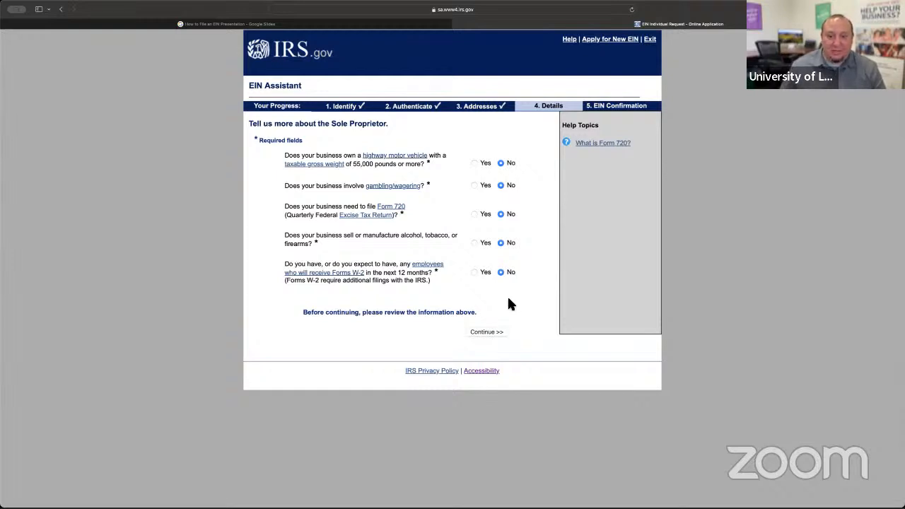
click(496, 334)
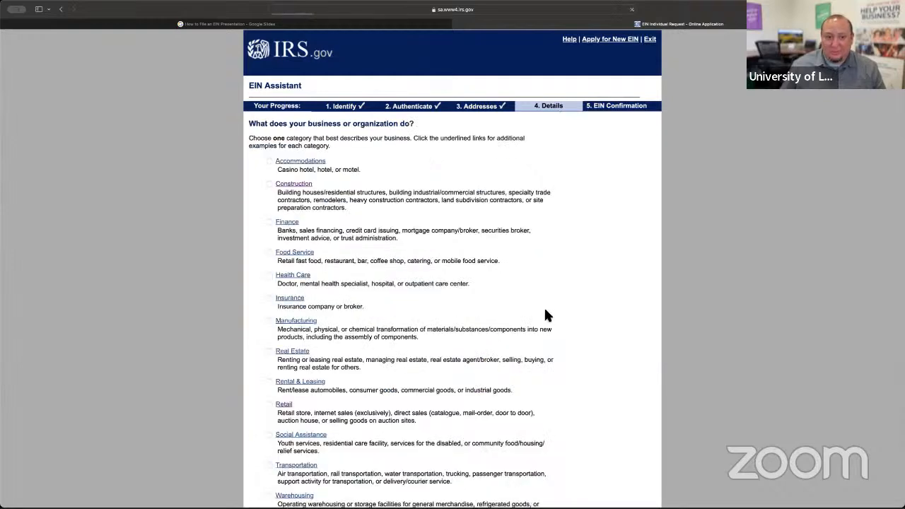
- Choose Construction as the business category to preview its follow-up question, and return to the category list, discarding the choice
scroll(548, 311, down, 1)
scroll(549, 312, down, 1)
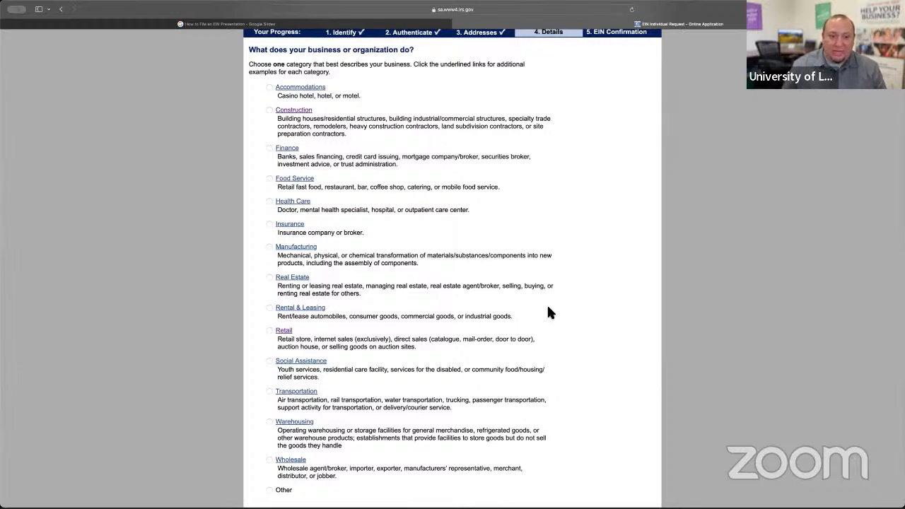
scroll(384, 227, up, 1)
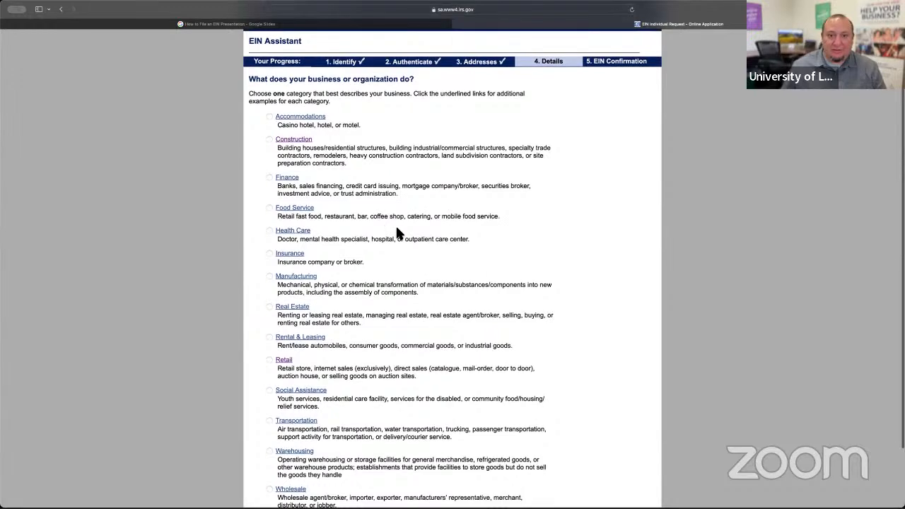
scroll(394, 226, down, 2)
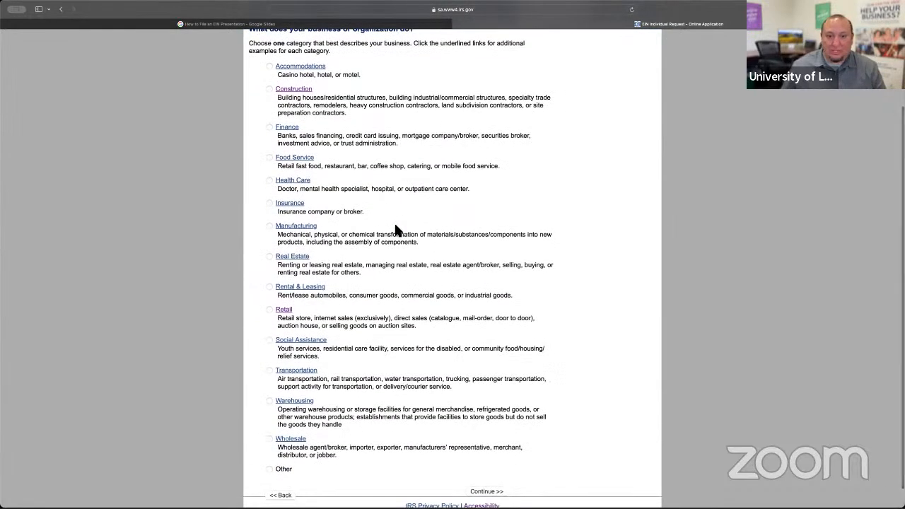
scroll(395, 229, up, 1)
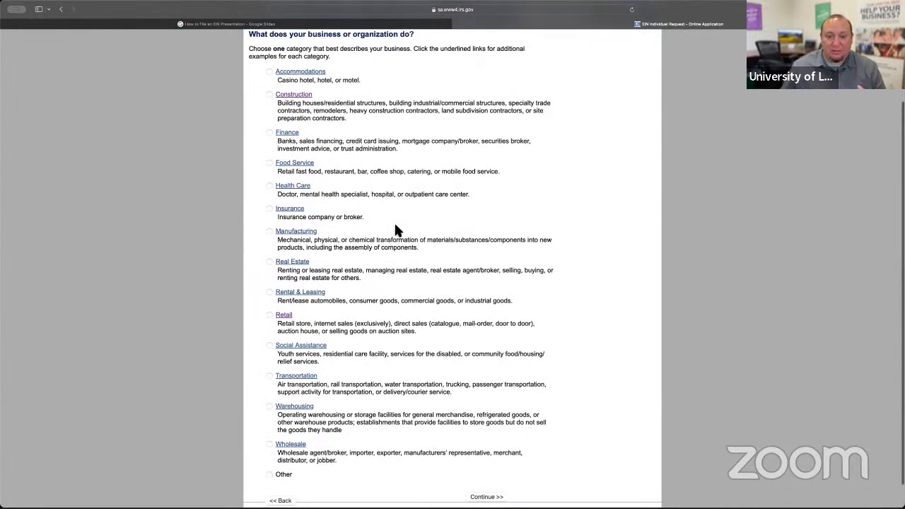
click(267, 93)
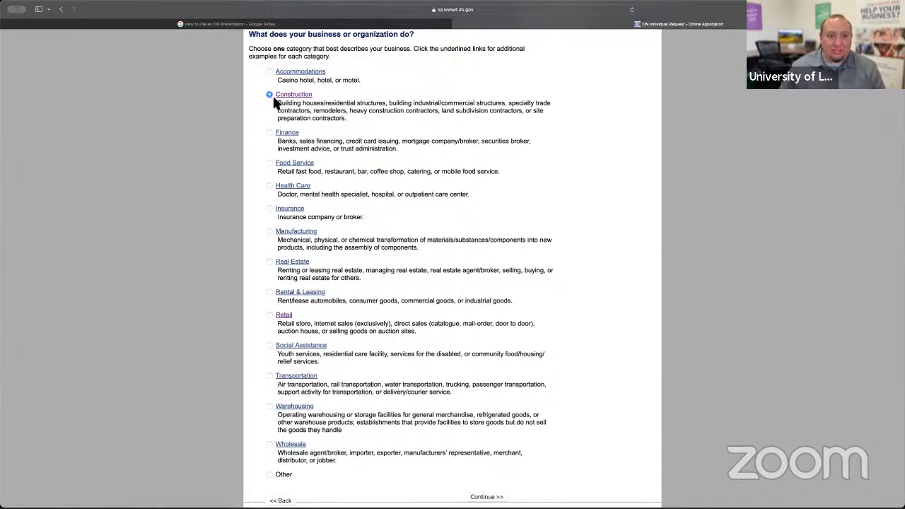
scroll(535, 180, down, 2)
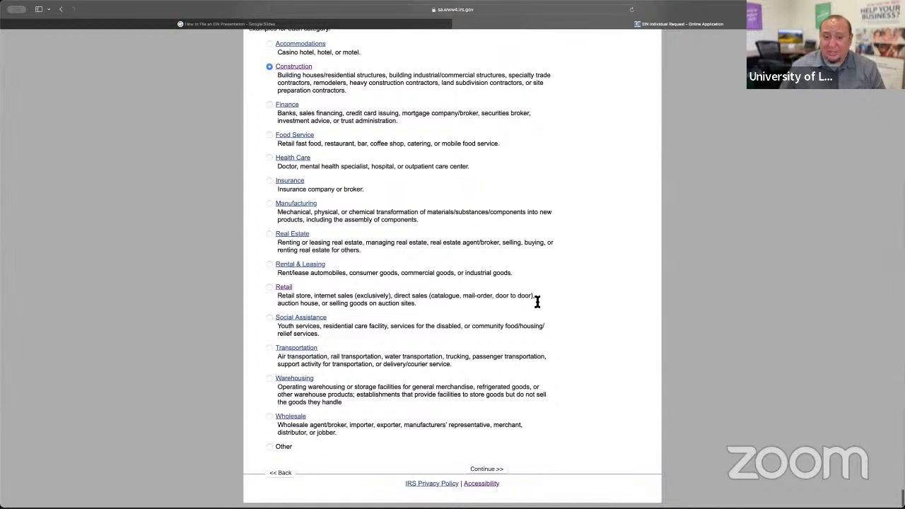
click(495, 470)
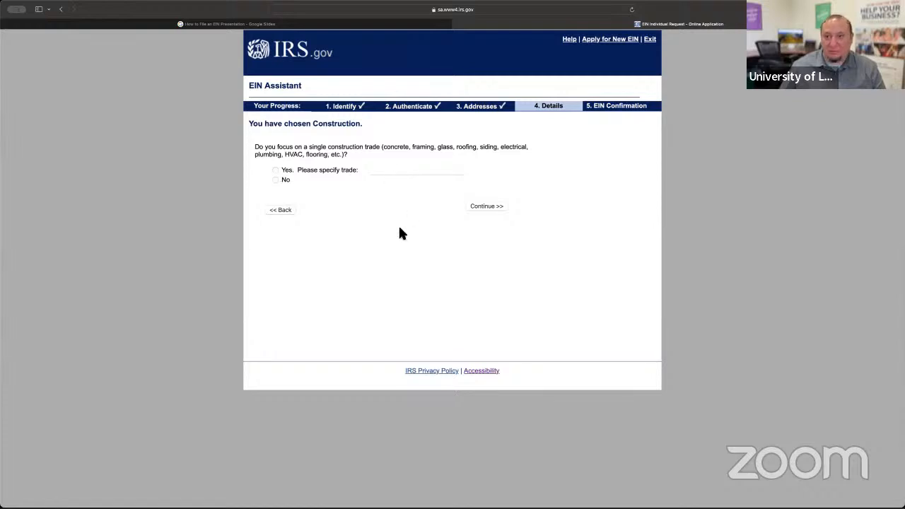
click(285, 210)
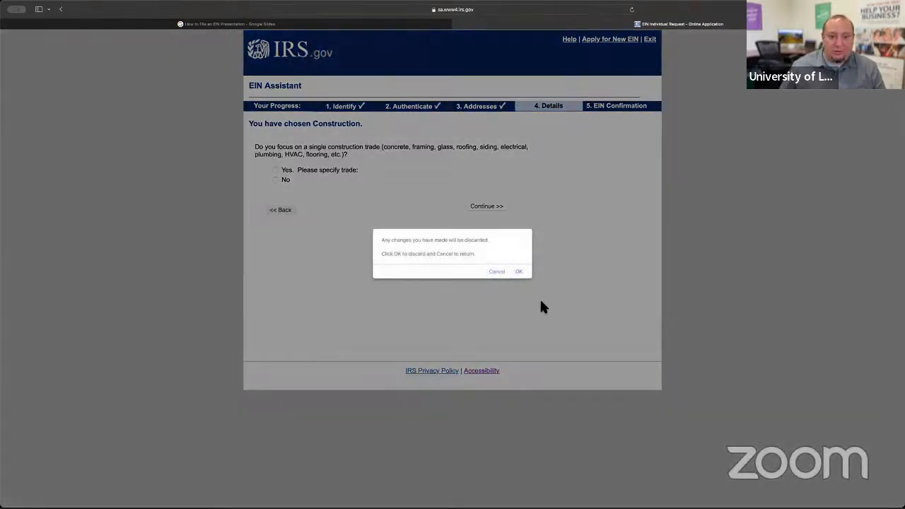
click(521, 276)
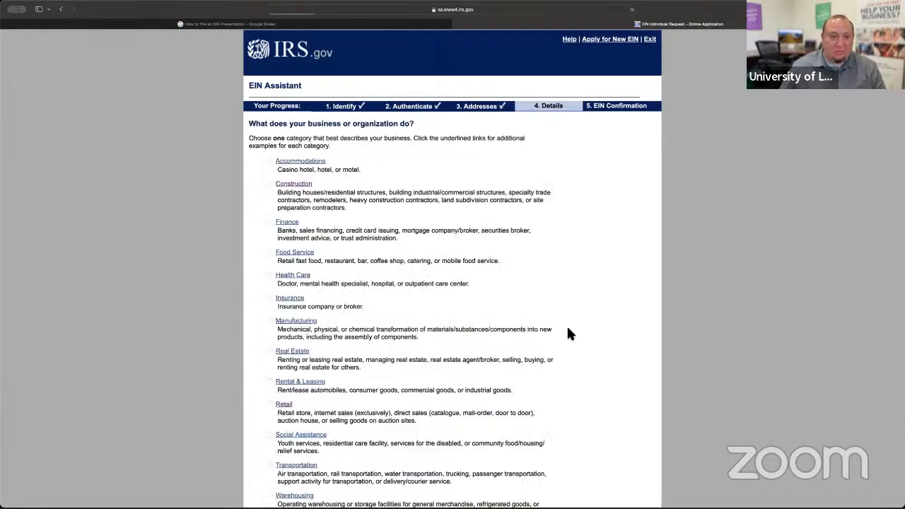
- Choose Food Service as the business category to preview its activity options, and return to the category list, discarding the choice
scroll(567, 326, down, 1)
scroll(443, 246, down, 2)
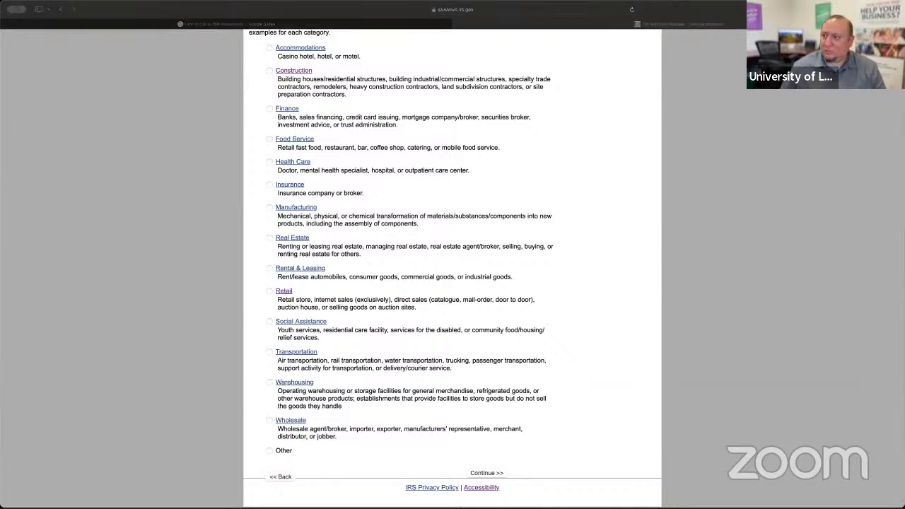
scroll(271, 144, up, 1)
click(269, 143)
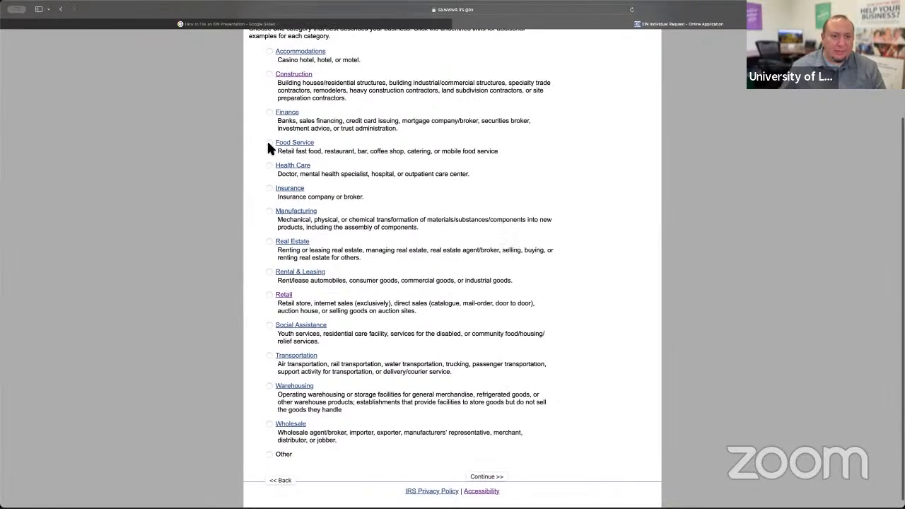
click(268, 141)
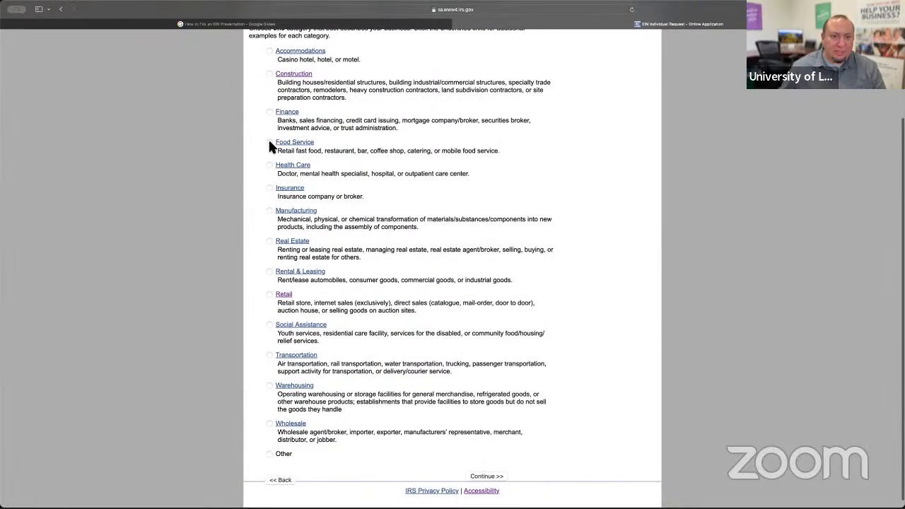
click(497, 477)
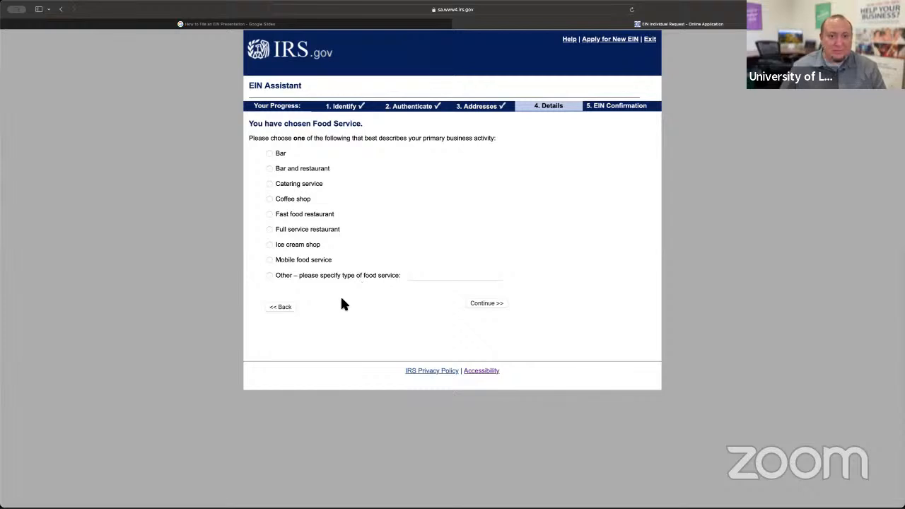
click(288, 308)
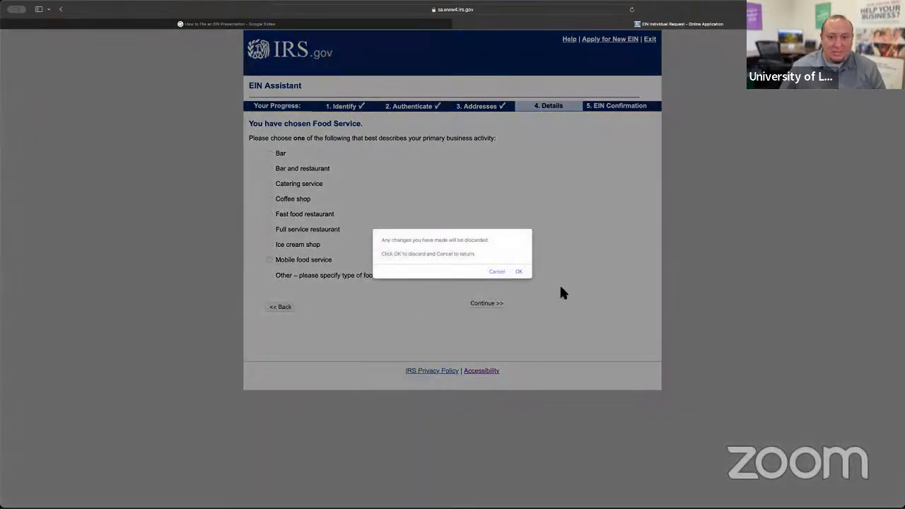
click(521, 275)
- Choose Retail as the business category to preview its sales method options, and return to the category list, discarding the choice
scroll(351, 295, down, 1)
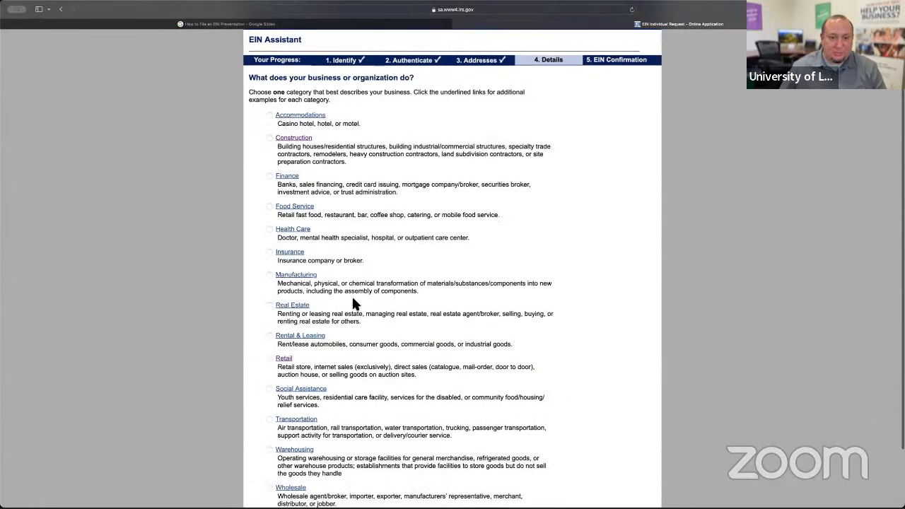
scroll(354, 303, down, 1)
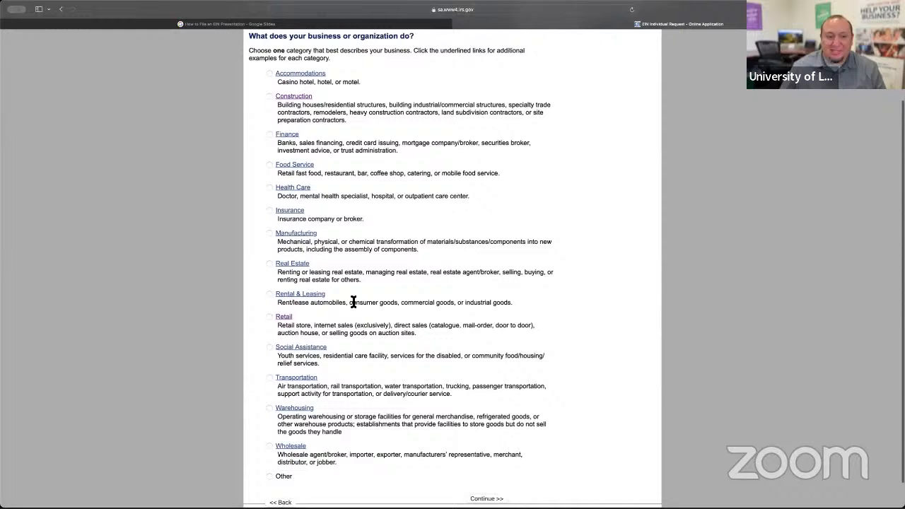
click(269, 317)
scroll(447, 325, down, 1)
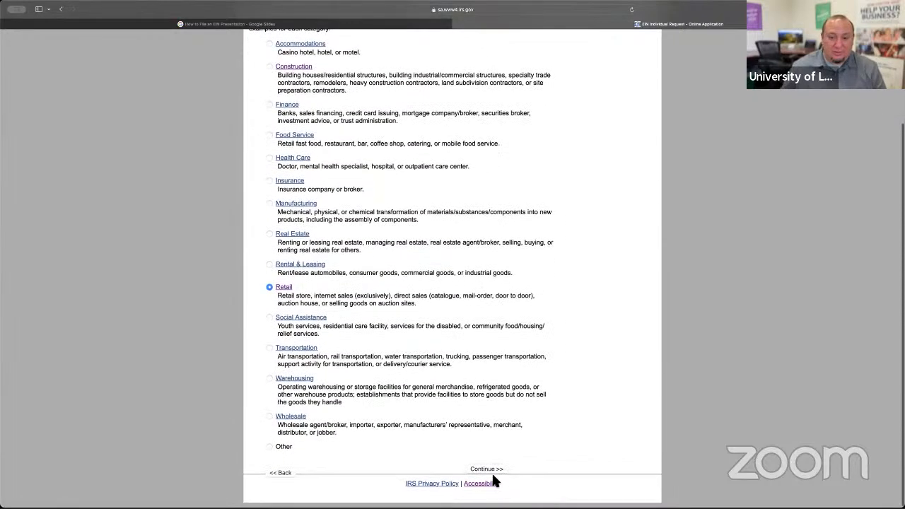
click(488, 469)
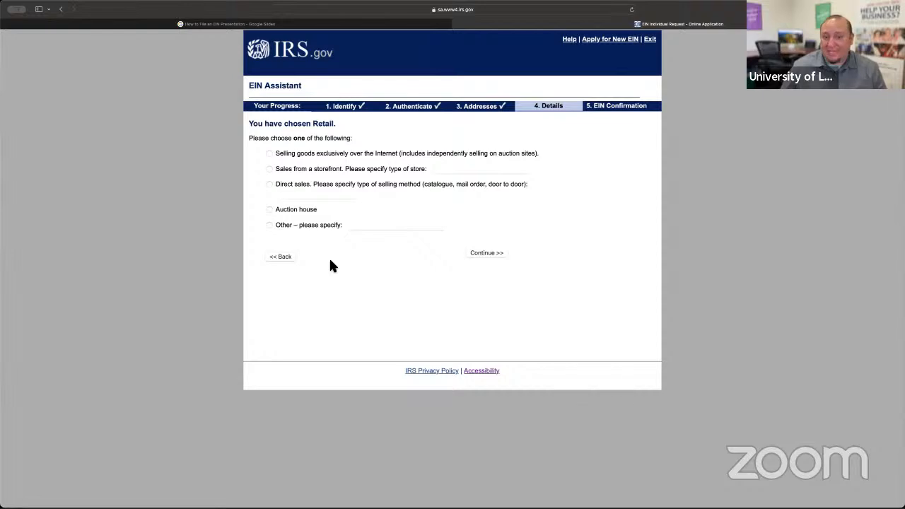
click(280, 256)
click(523, 274)
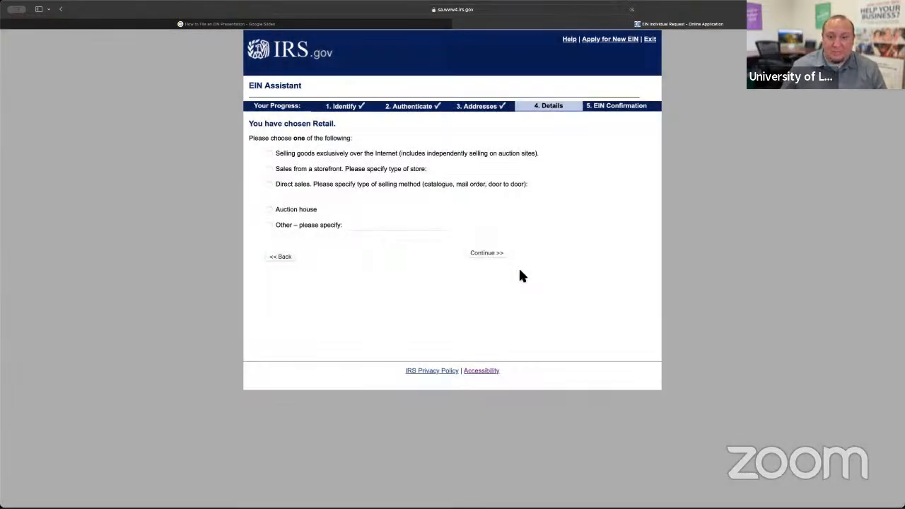
- Choose Other as the business category and Consulting as the primary business activity, and continue to the consulting question
scroll(519, 272, down, 2)
scroll(520, 274, down, 1)
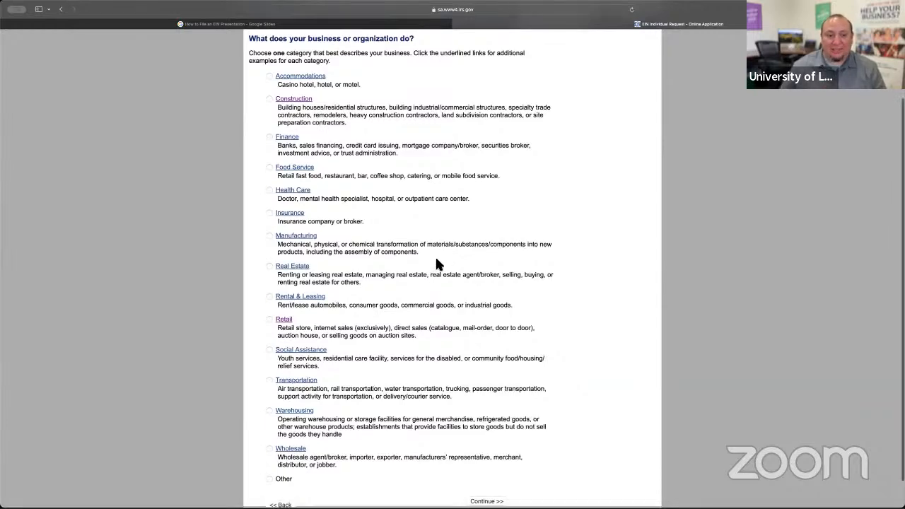
scroll(435, 258, down, 2)
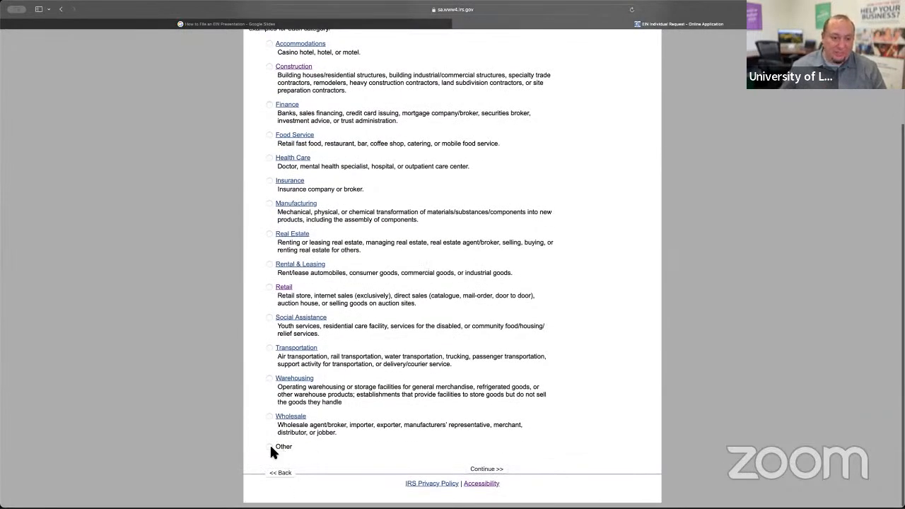
click(497, 469)
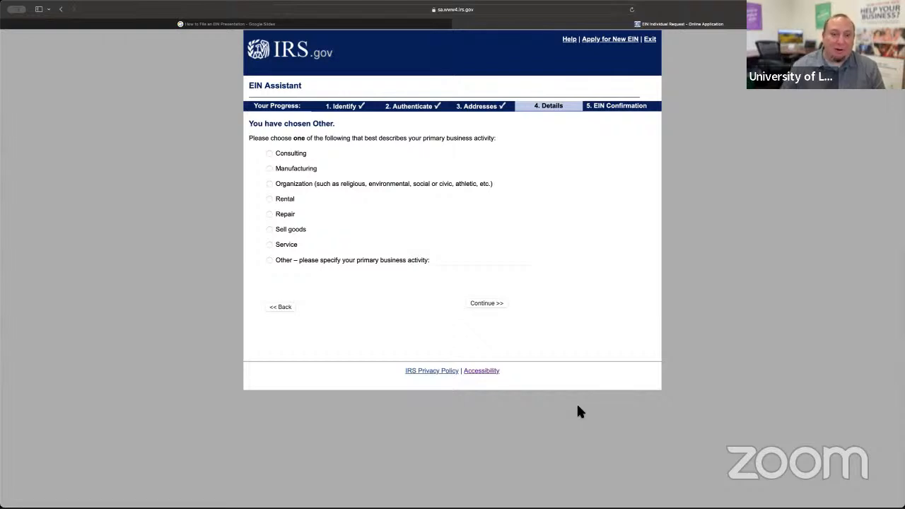
click(270, 153)
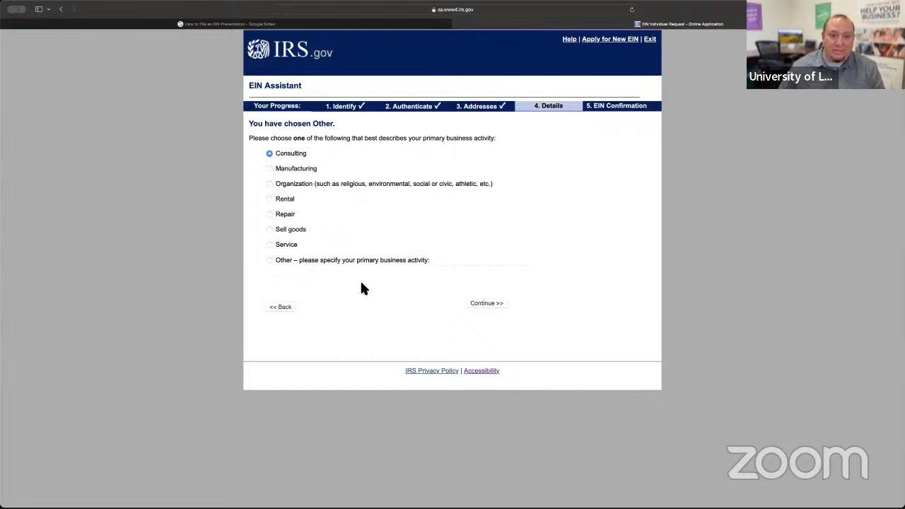
click(487, 304)
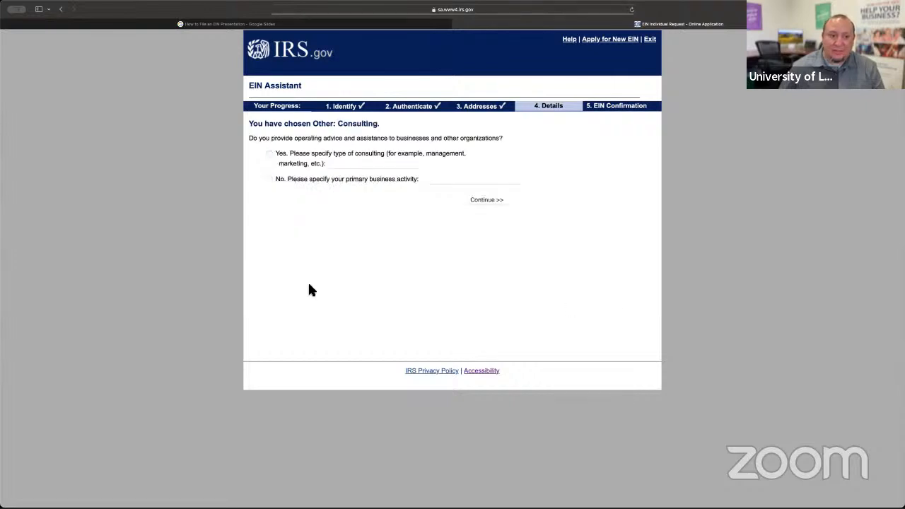
- Answer Yes to advising businesses with Marketing as the consulting type, continue, and choose to receive the EIN confirmation letter by mail
click(270, 153)
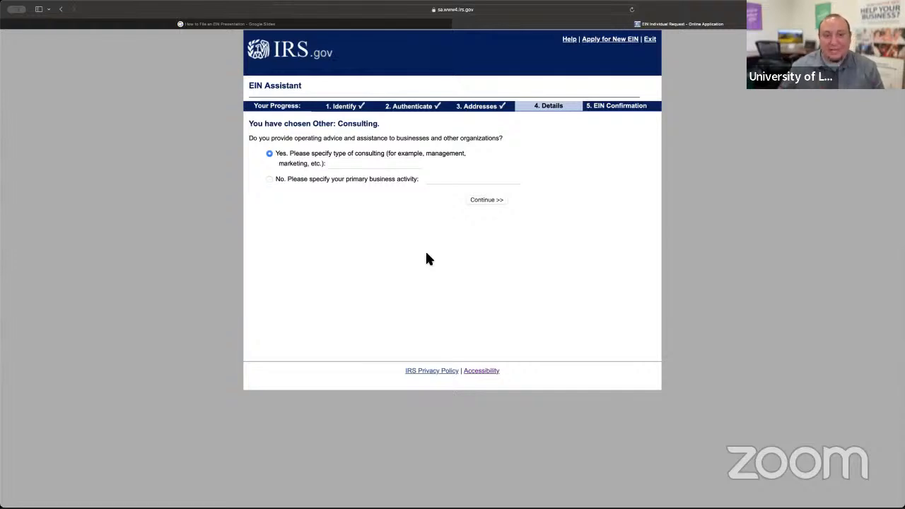
click(374, 165)
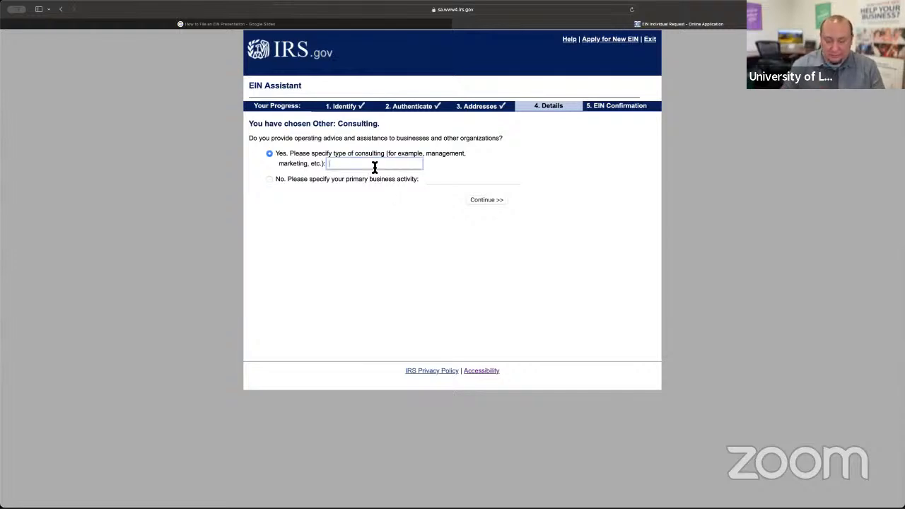
text(Marketing)
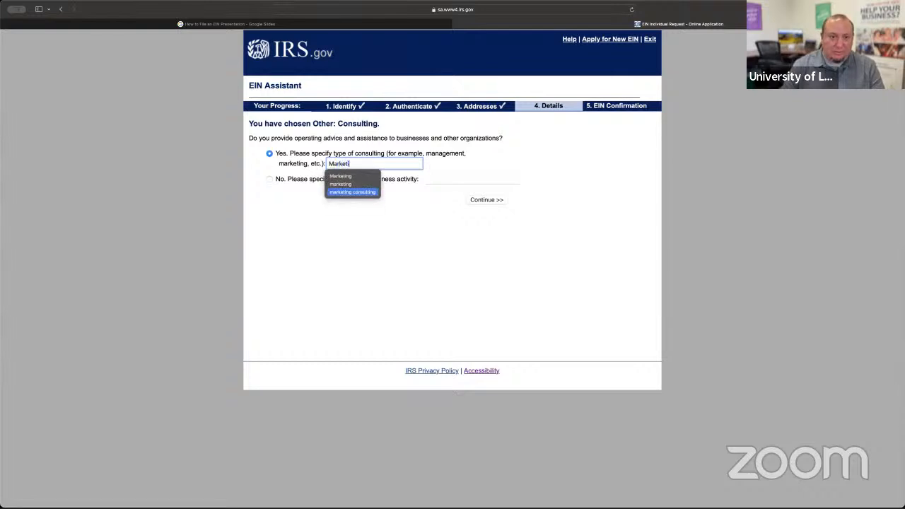
click(358, 232)
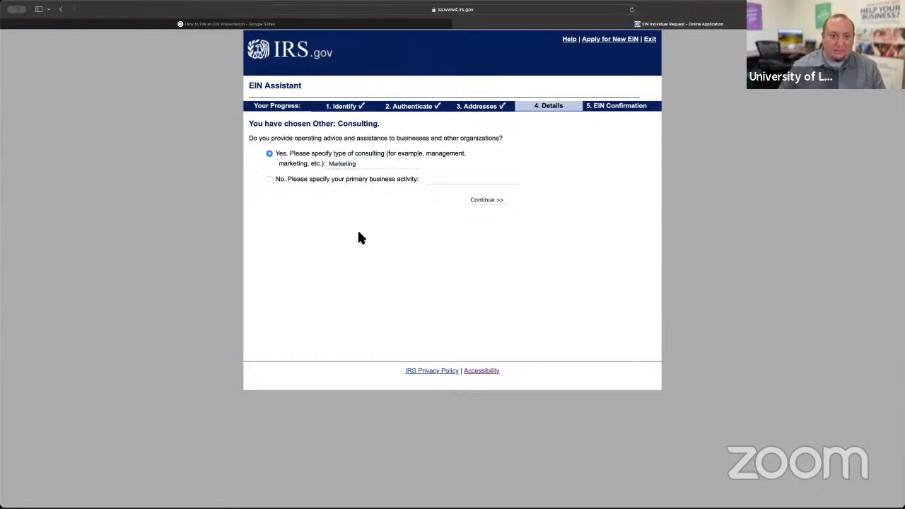
click(485, 200)
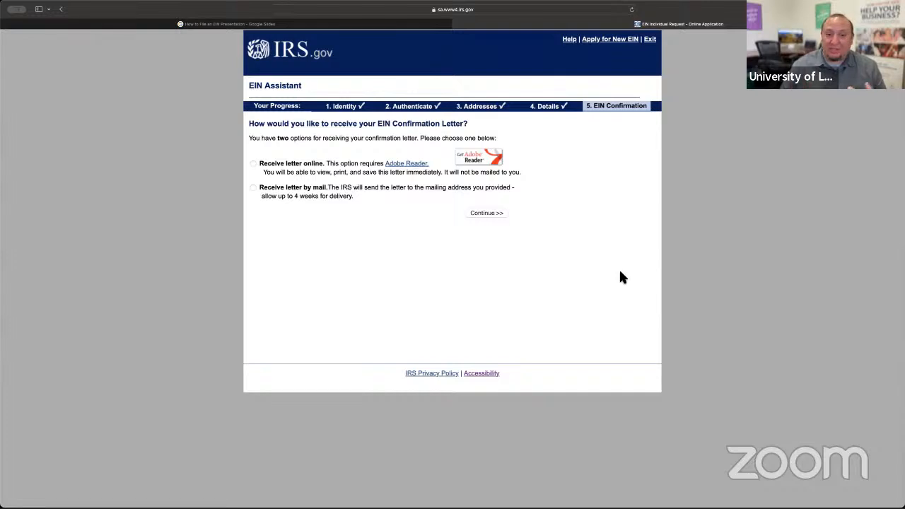
click(253, 163)
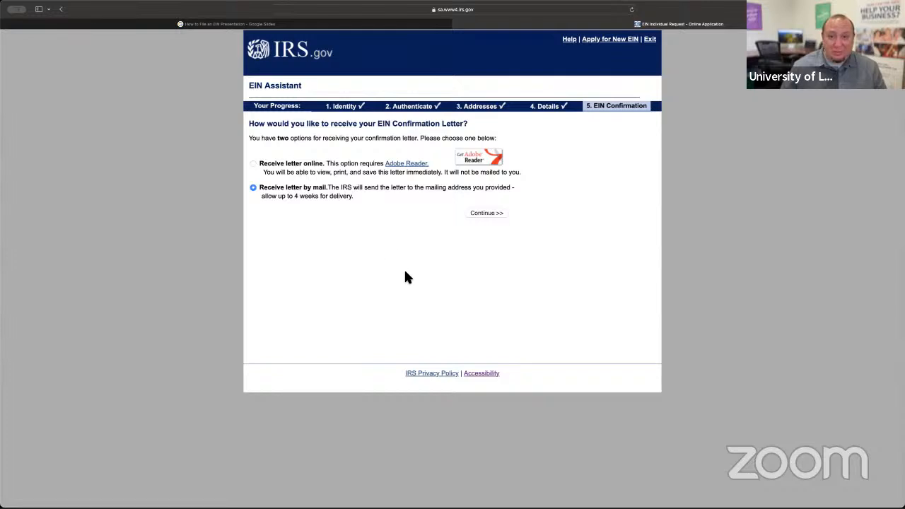
- Switch to the How to File an EIN presentation in Google Slides and present the example EIN confirmation letter slide
click(326, 25)
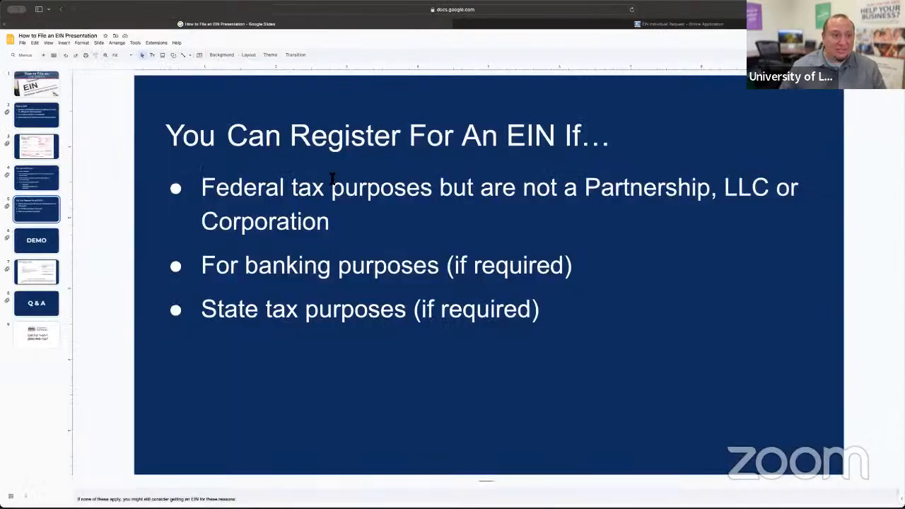
click(37, 273)
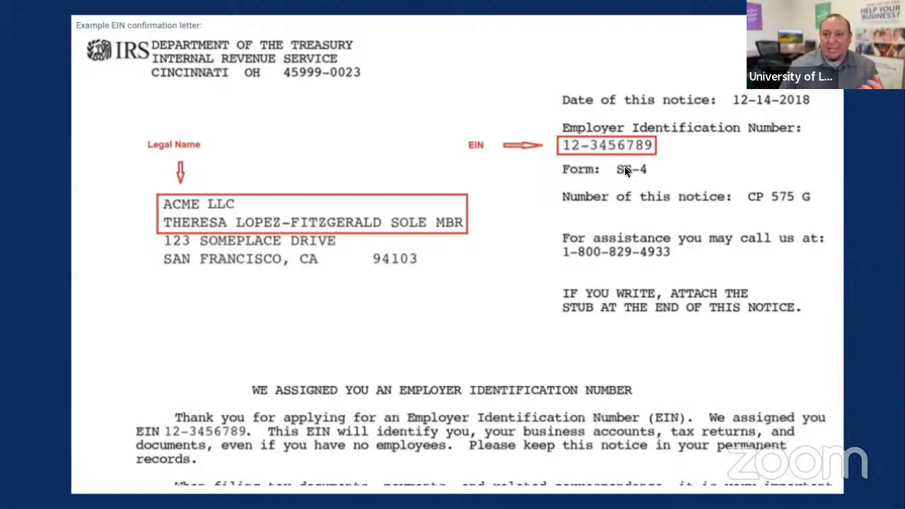
click(630, 203)
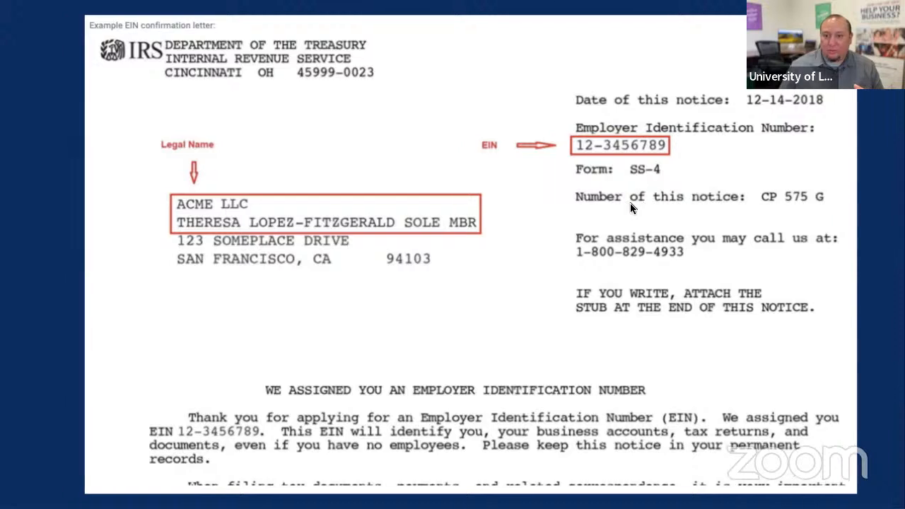